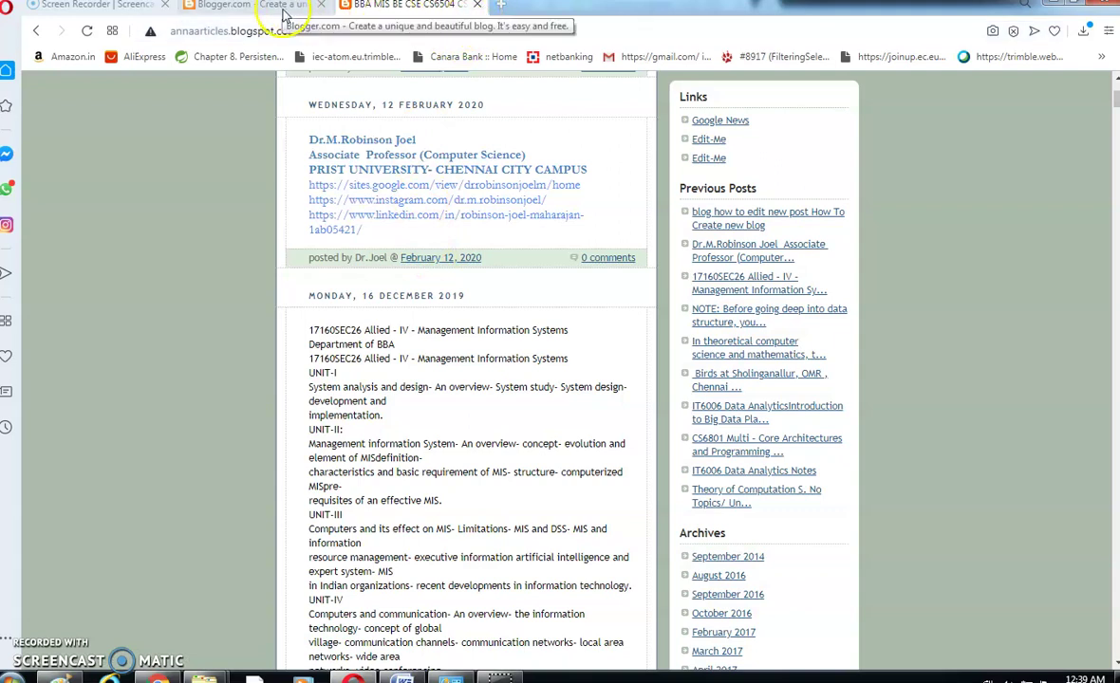
Start creating a blog from the Blogger home page and choose the last listed Google account for signing in
left_click(280, 7)
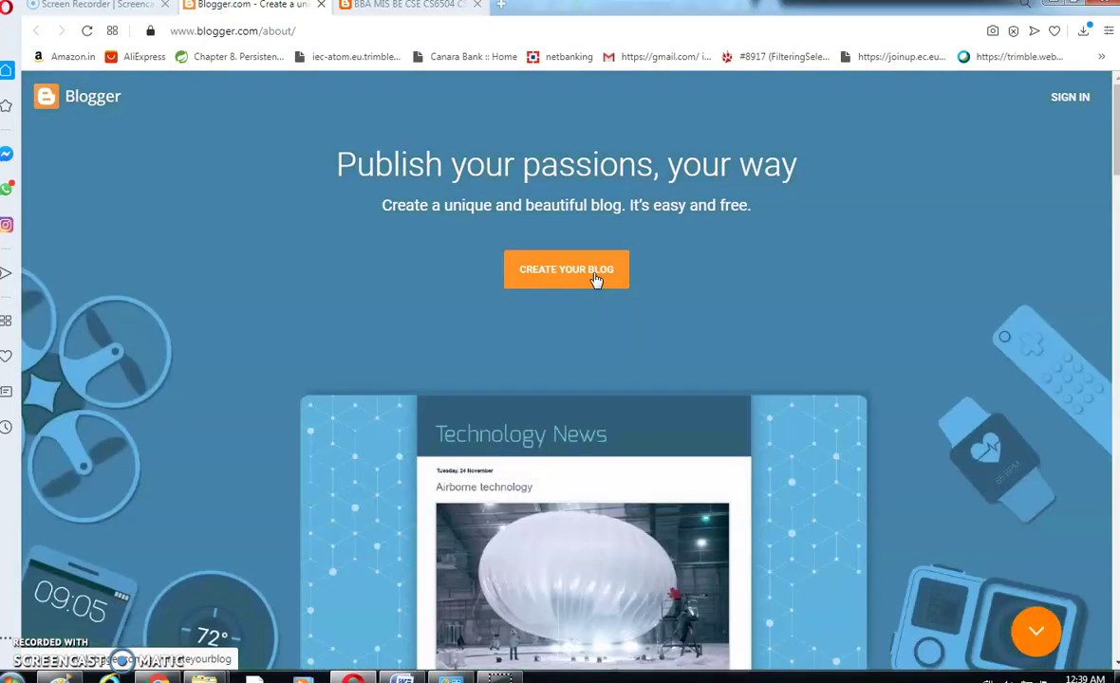
left_click(596, 277)
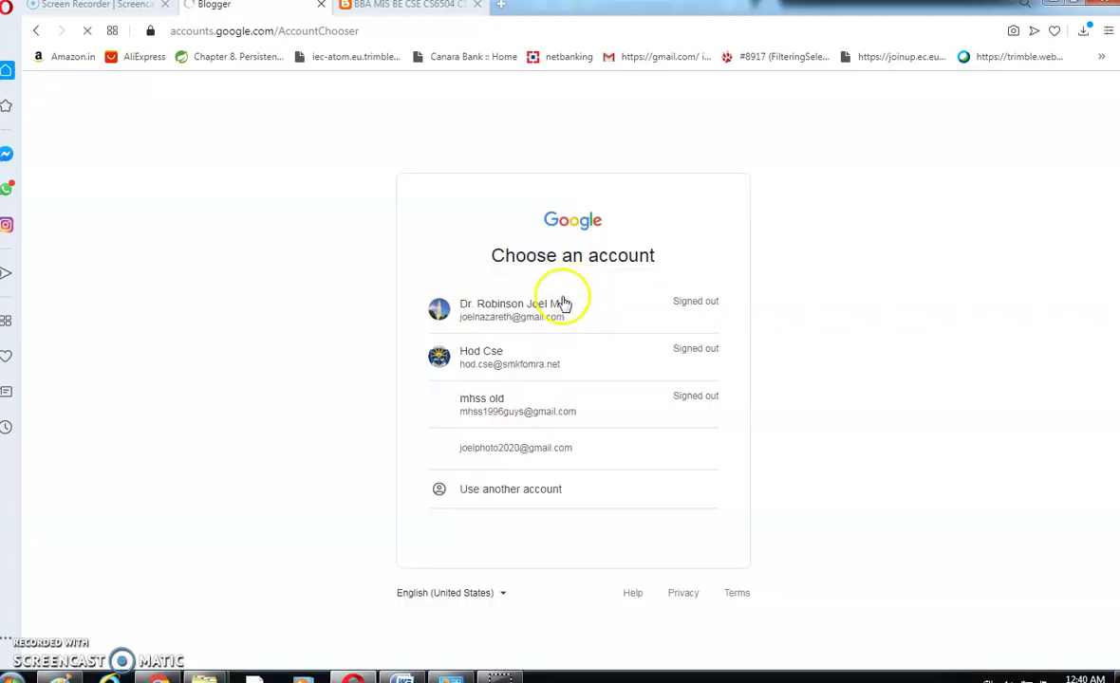
left_click(558, 304)
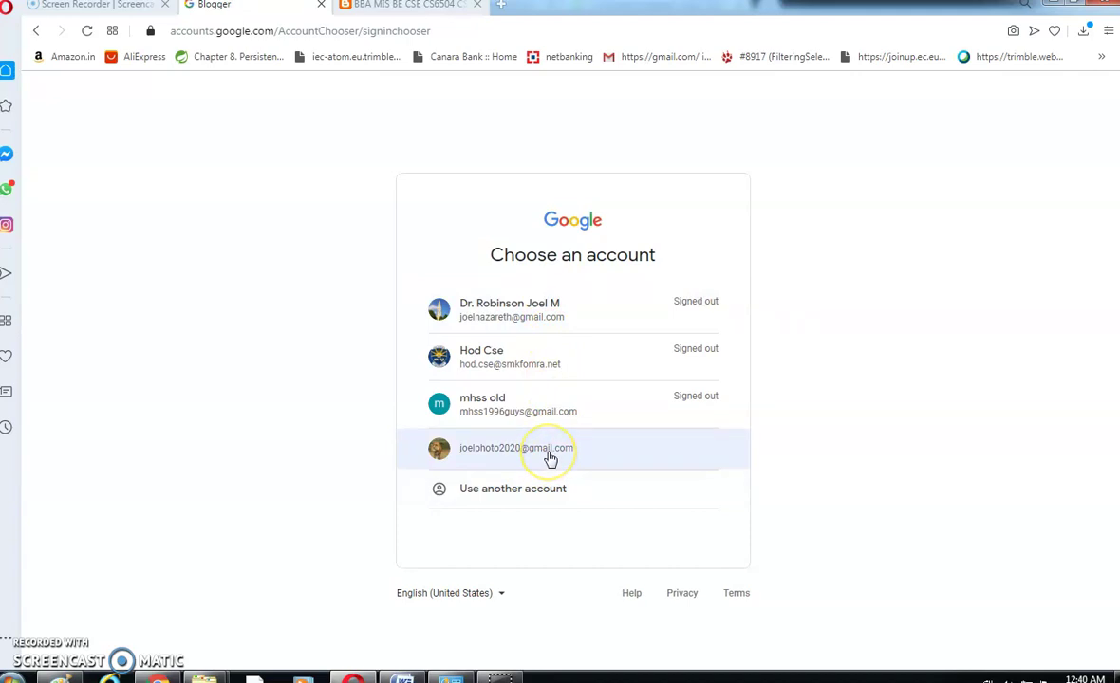
left_click(550, 459)
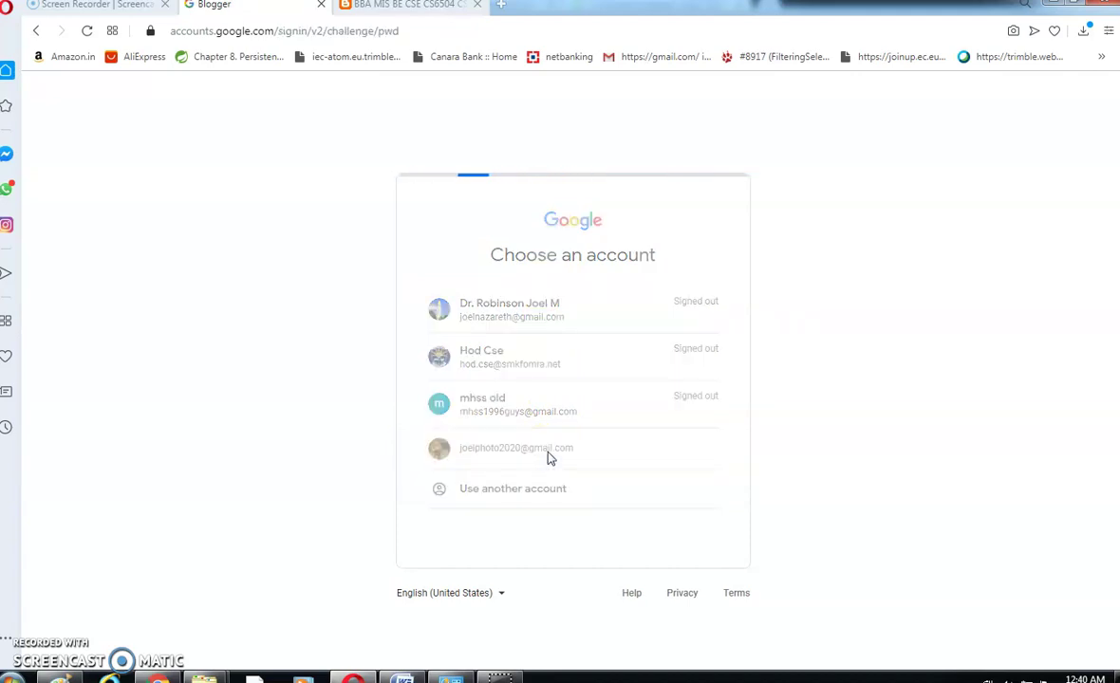
Enter the account password and sign in to continue to the Blogger profile setup
left_click(513, 363)
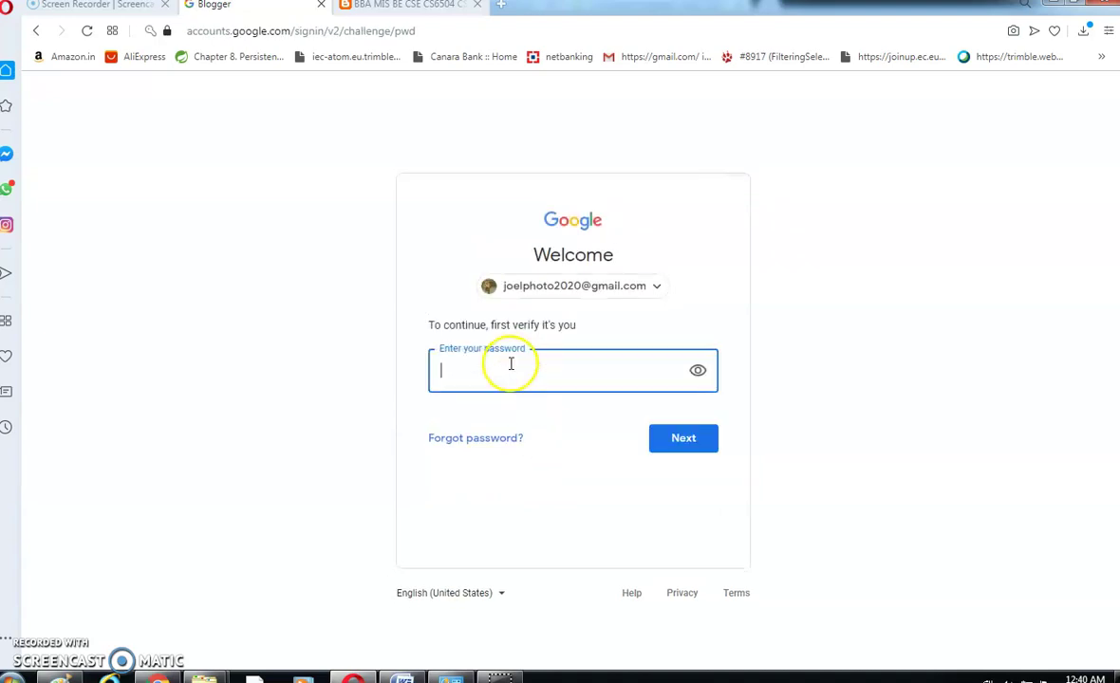
type("****")
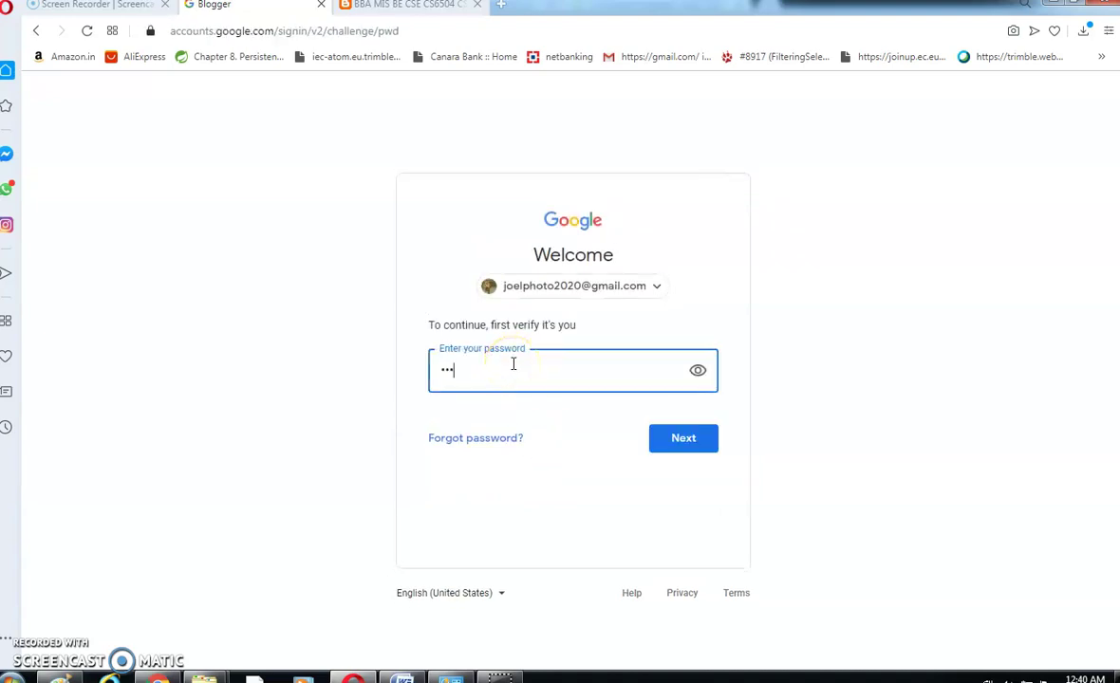
type("****")
left_click(669, 437)
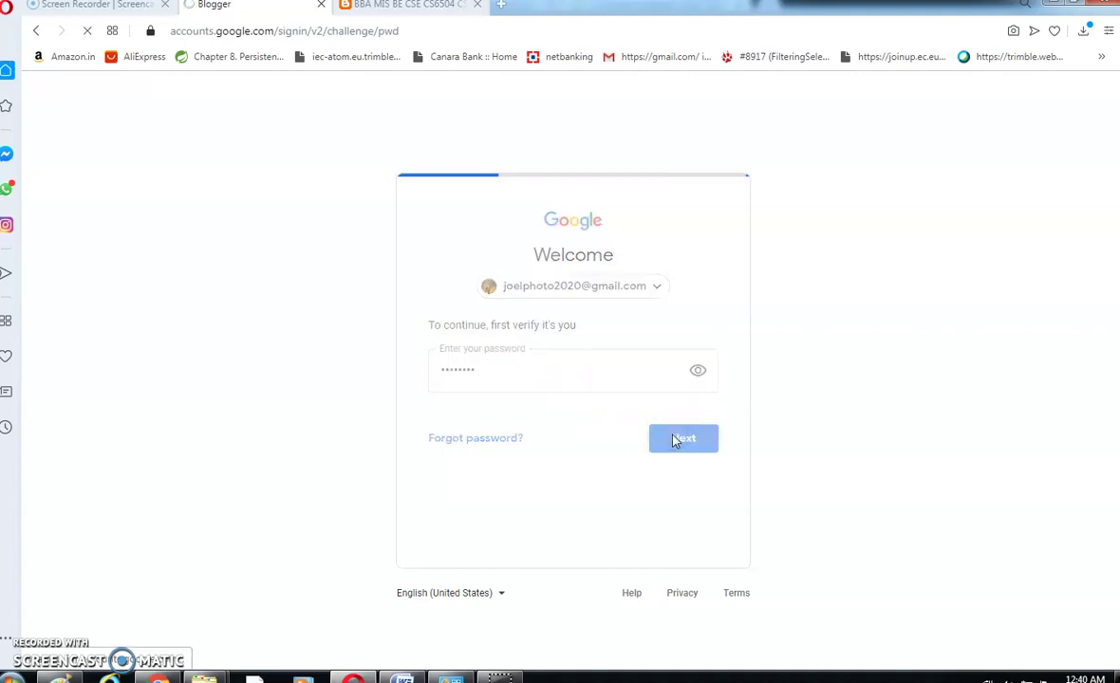
left_click(574, 441)
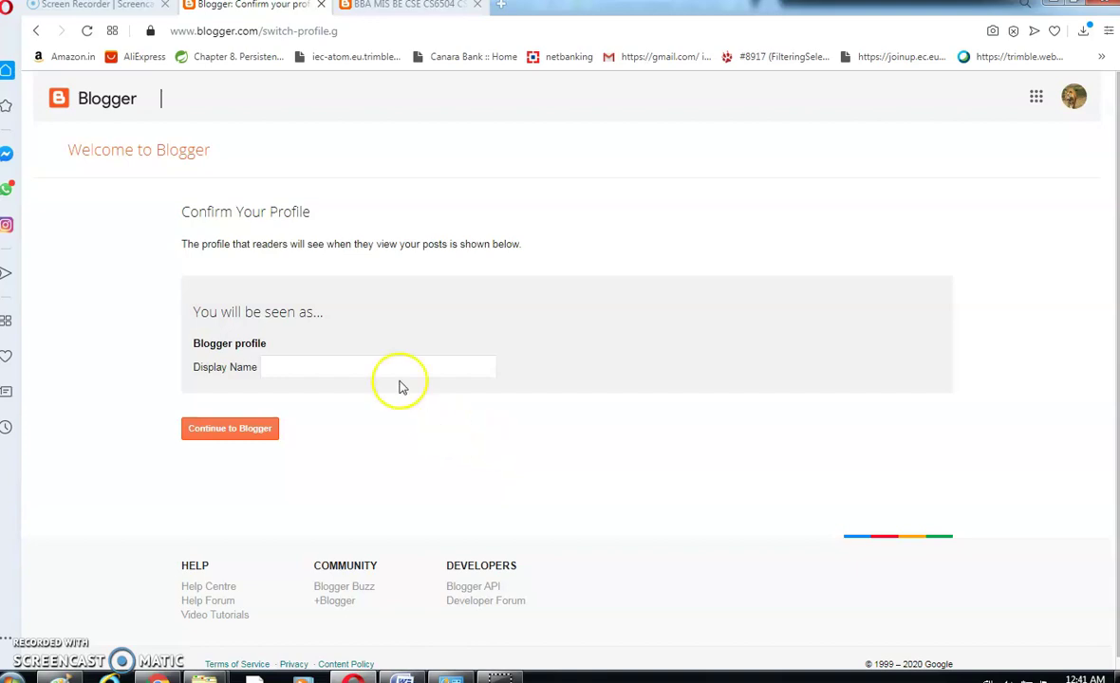
Set the Blogger profile's display name to Tamilkalvi and continue to Blogger
left_click(351, 368)
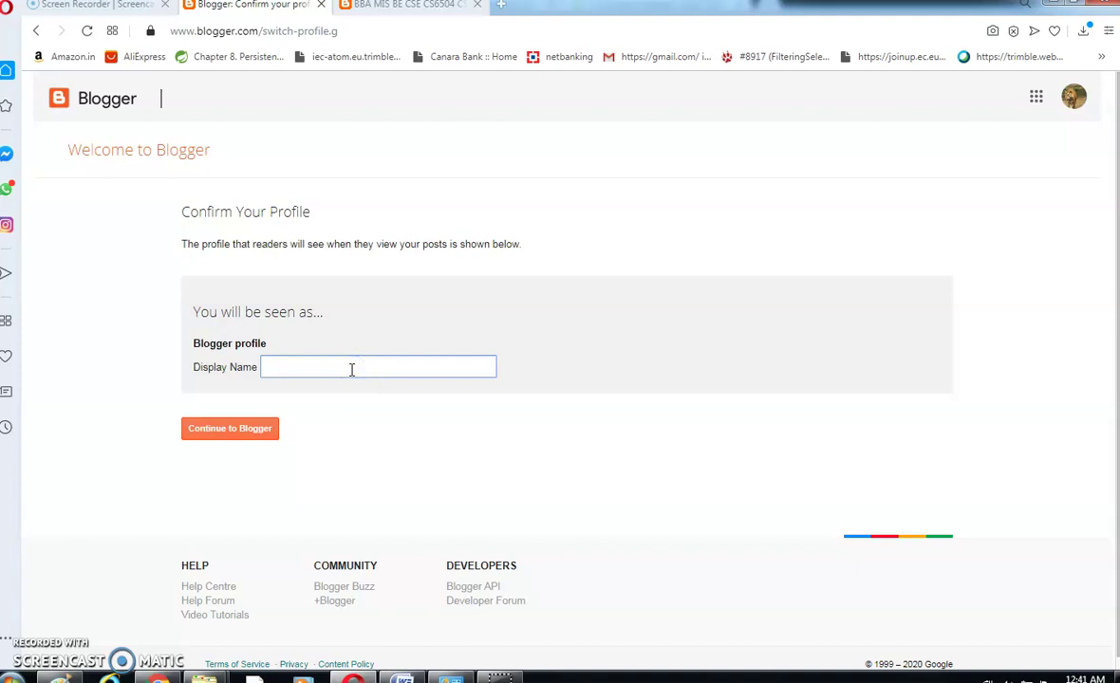
type("T")
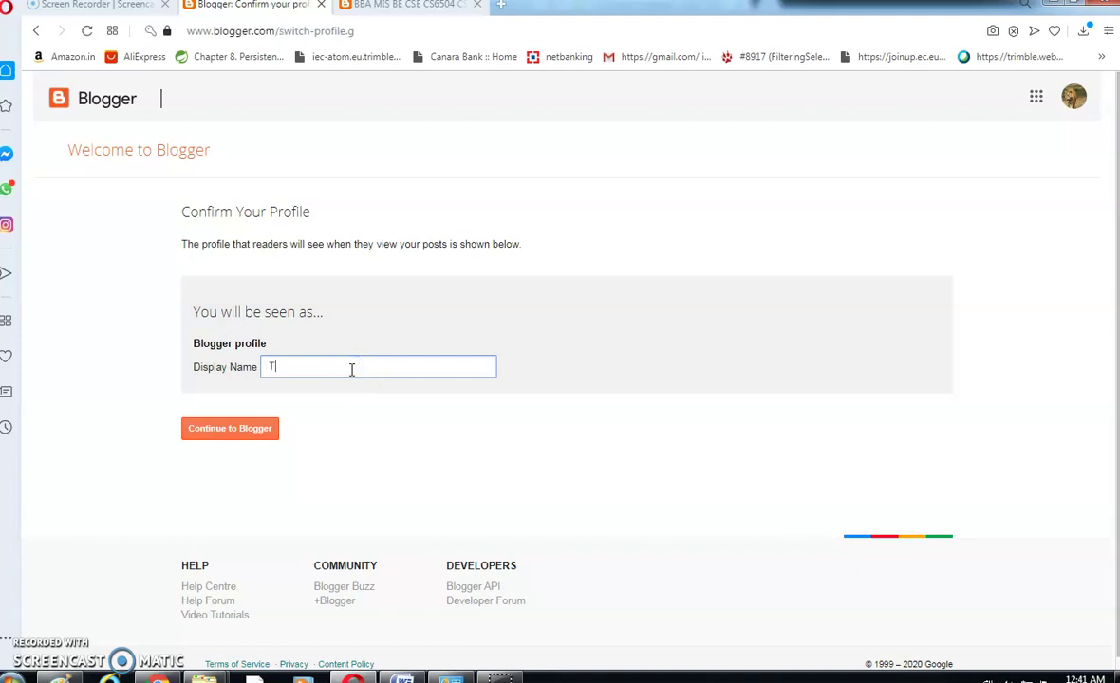
type("amilkalvi")
left_click(228, 429)
left_click(227, 430)
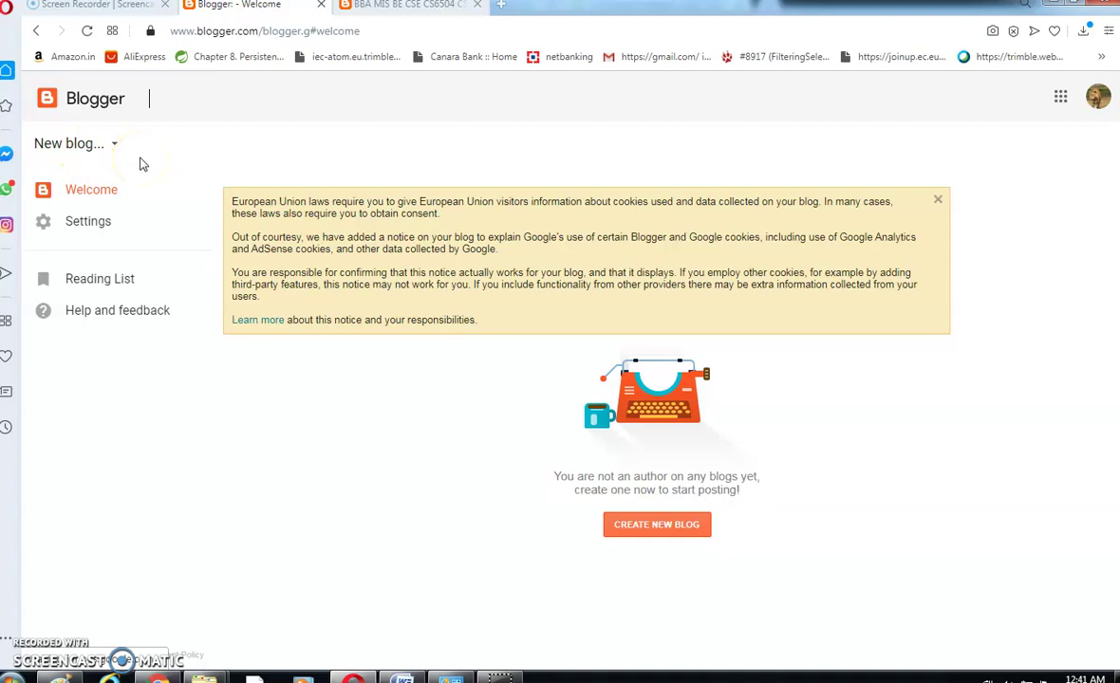
Start a new blog and give it the title tamilkalvi
left_click(82, 145)
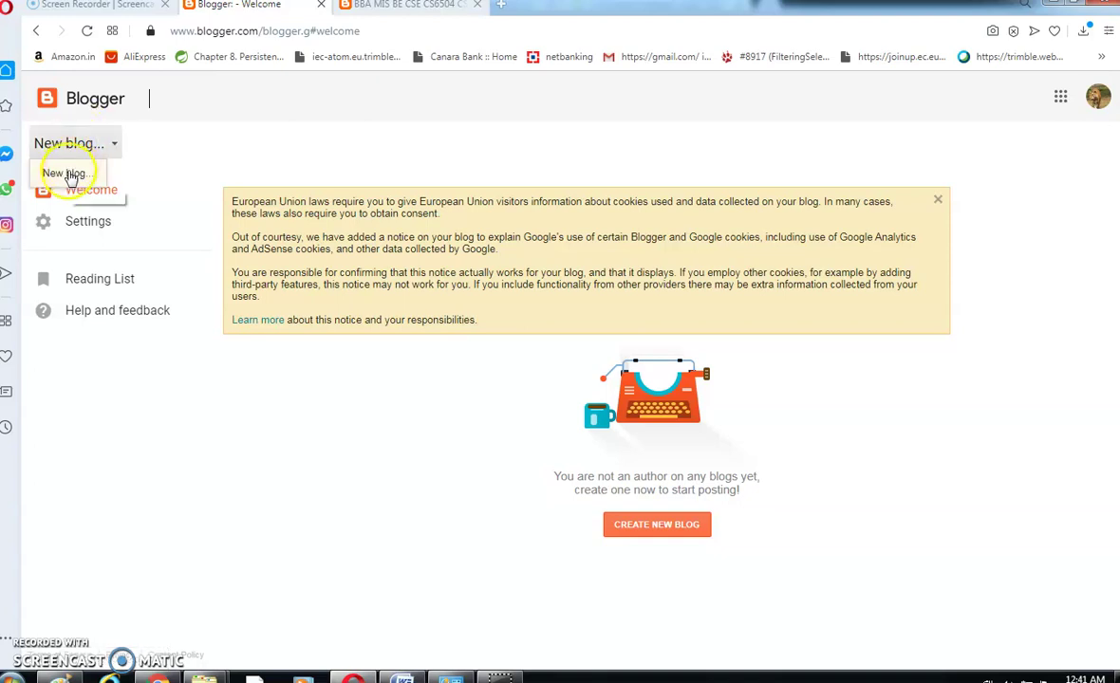
left_click(66, 175)
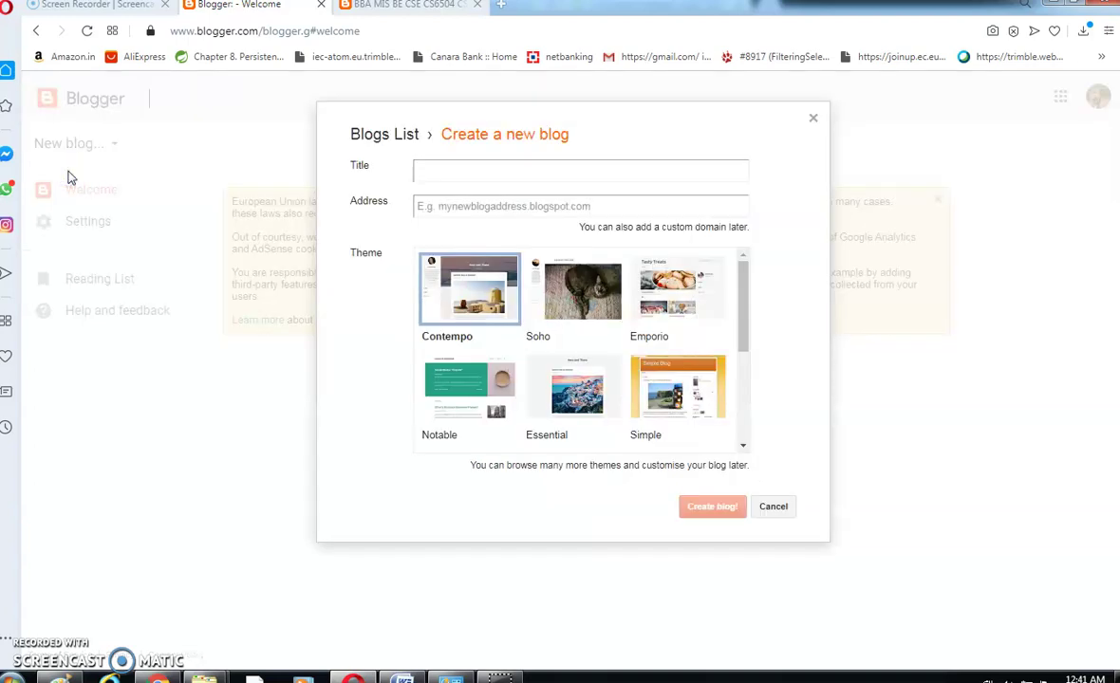
left_click(428, 169)
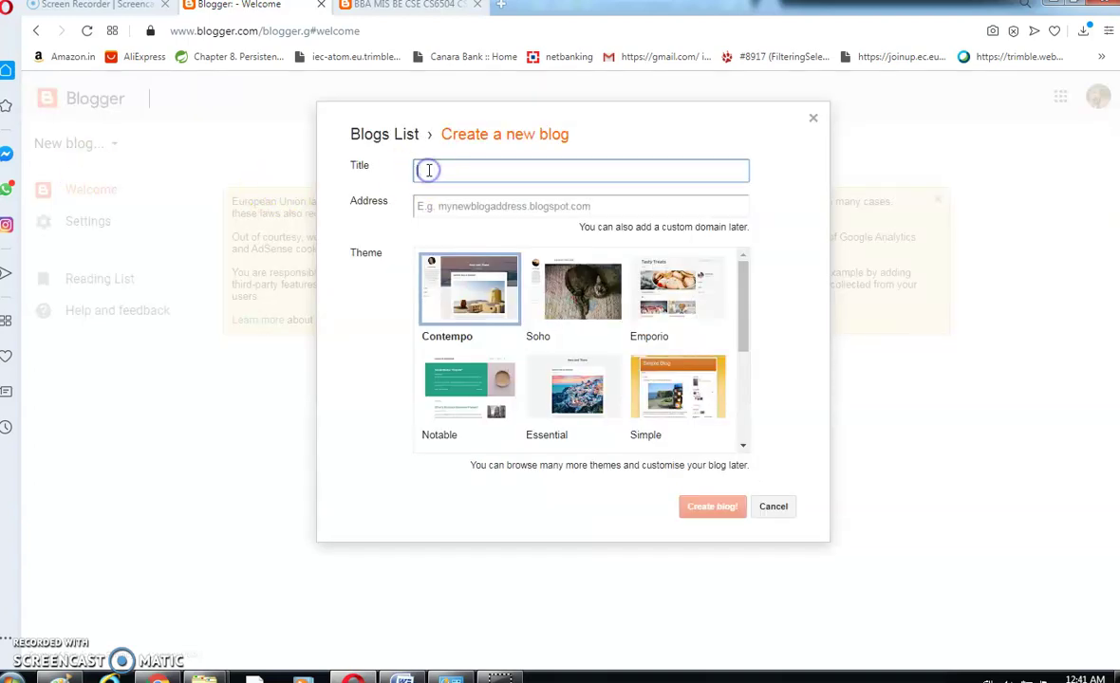
type("tamilkalvi")
Enter tamilkalvi.blogspot.com as the new blog's address, using the suggested full address
left_click(439, 206)
type("ka")
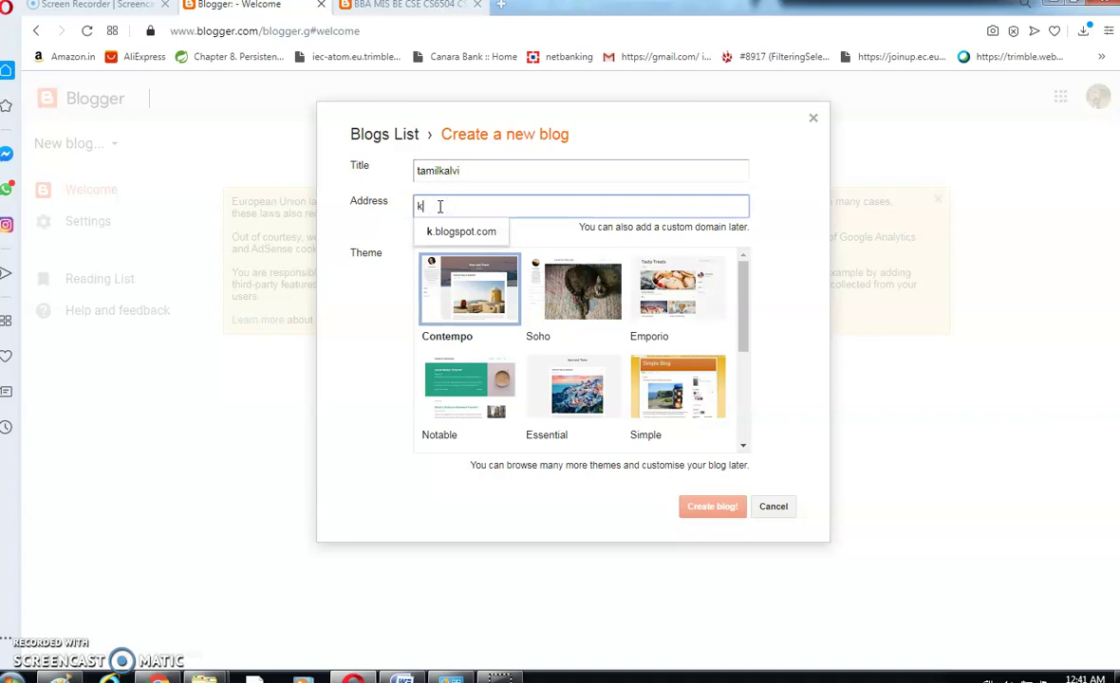
left_click(423, 206)
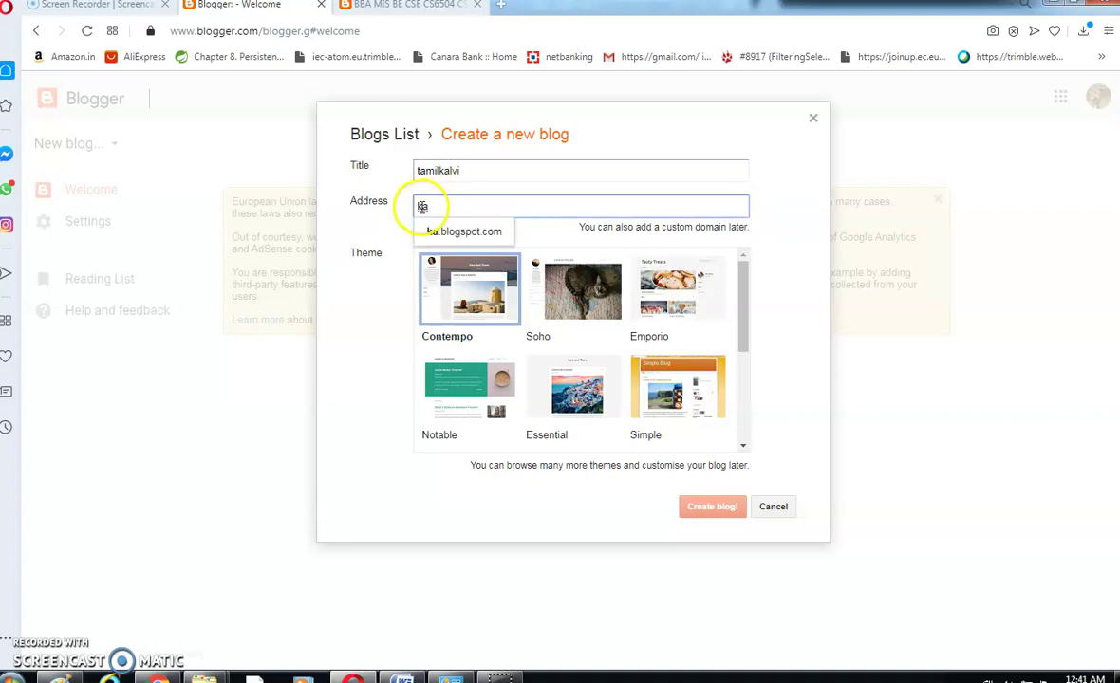
key("BackSpace")
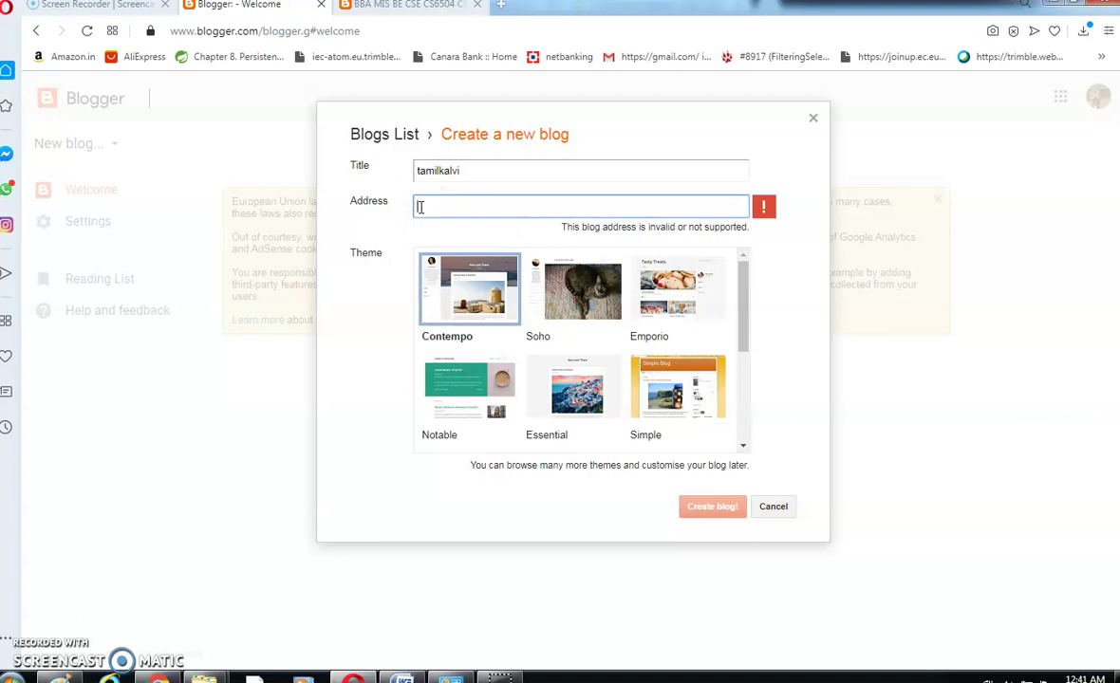
type("tamil")
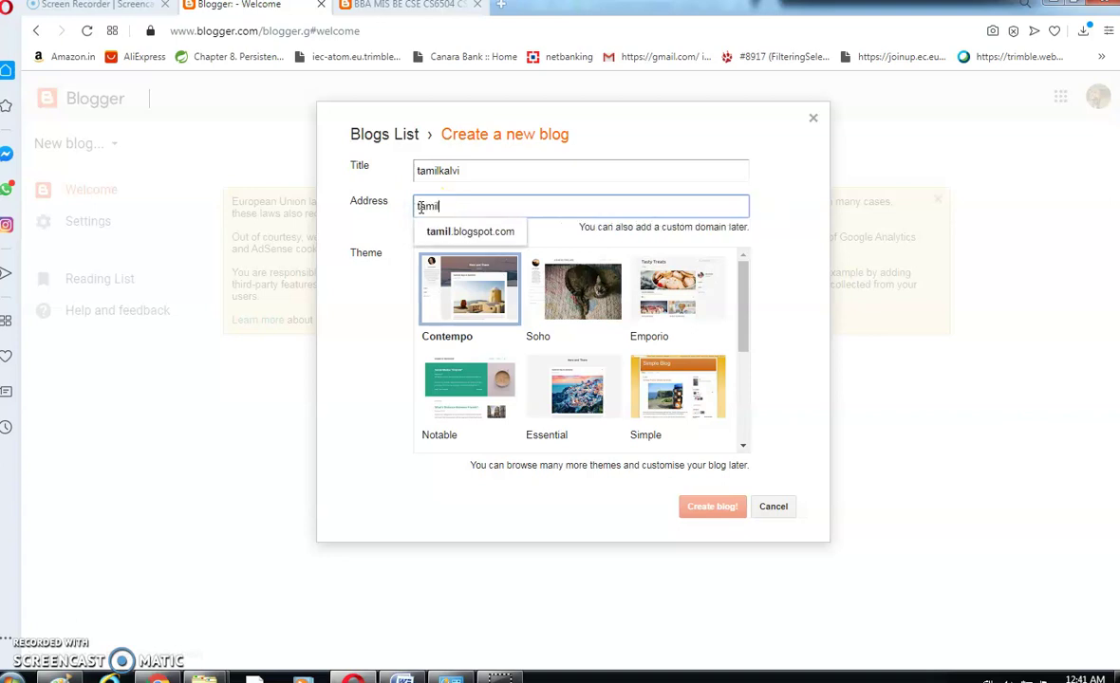
type("kalvi")
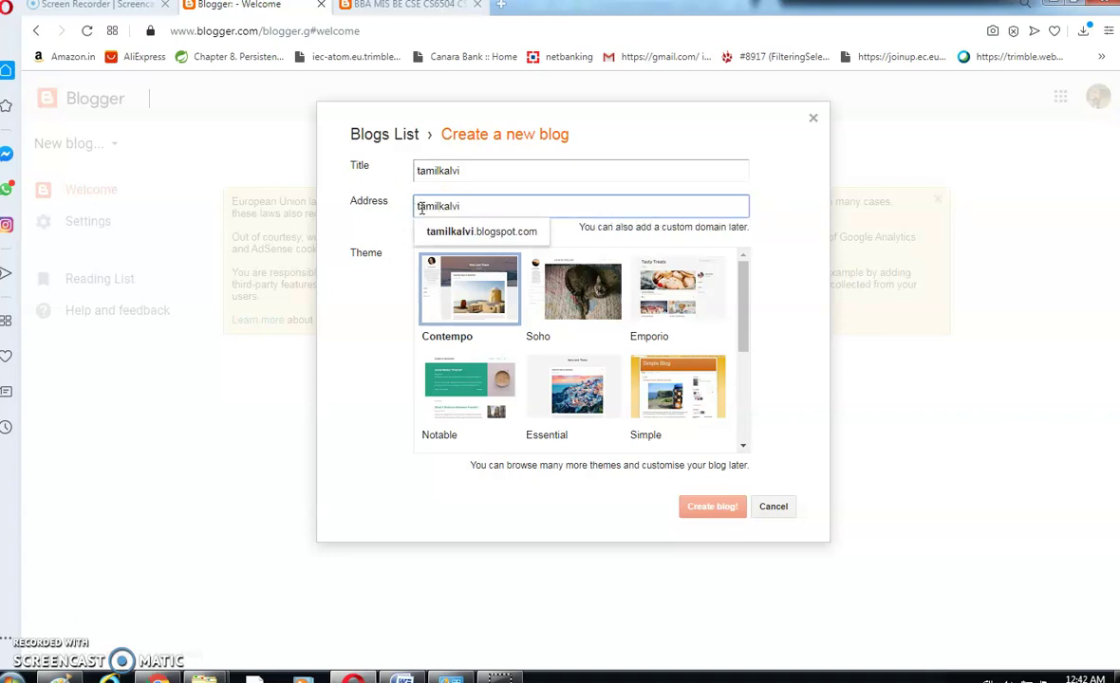
left_click(475, 234)
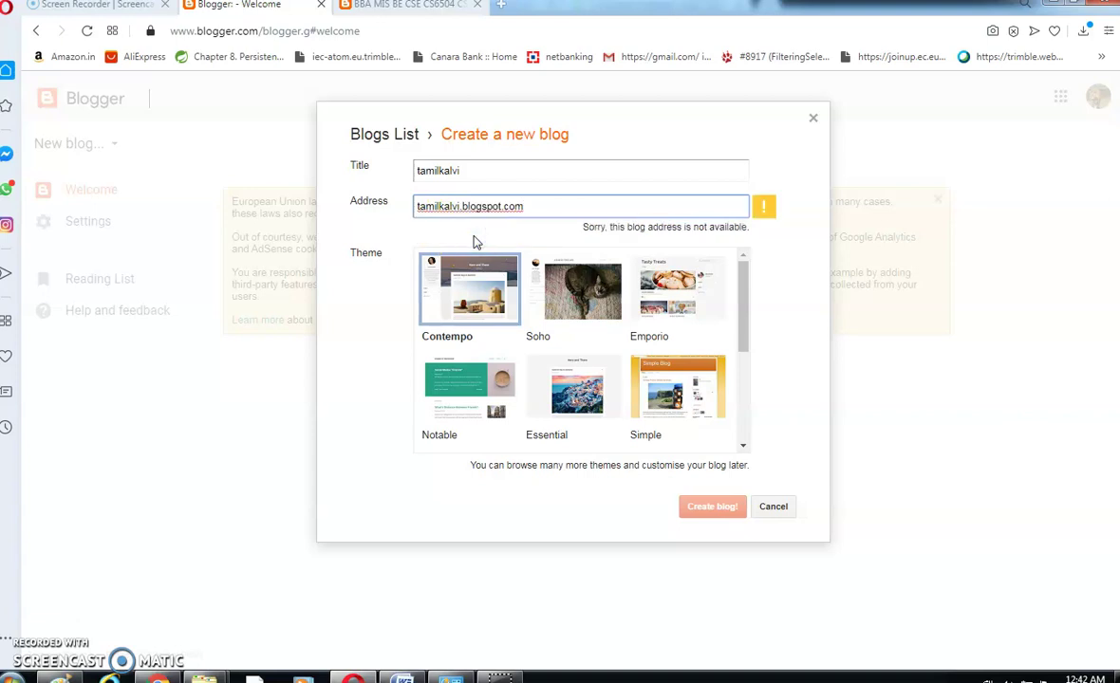
Change the blog address to newtamilkalvi.blogspot.com, create the blog with the Contempo theme, and dismiss the Google Domains offer
left_click(435, 209)
left_click(418, 206)
type("new")
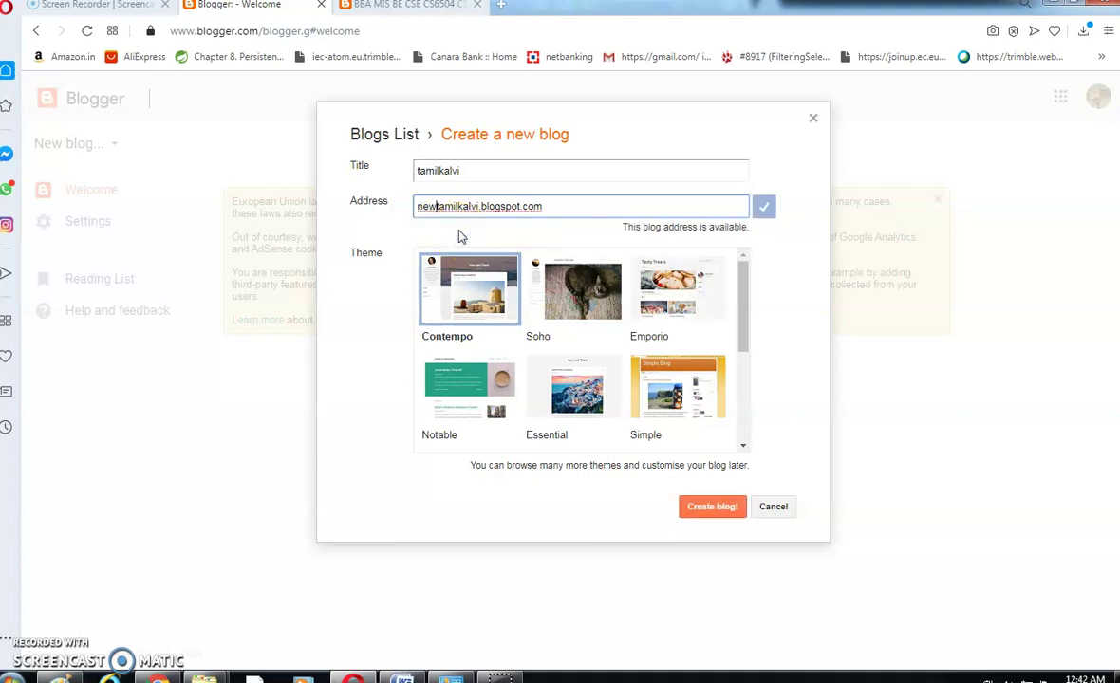
left_click(704, 508)
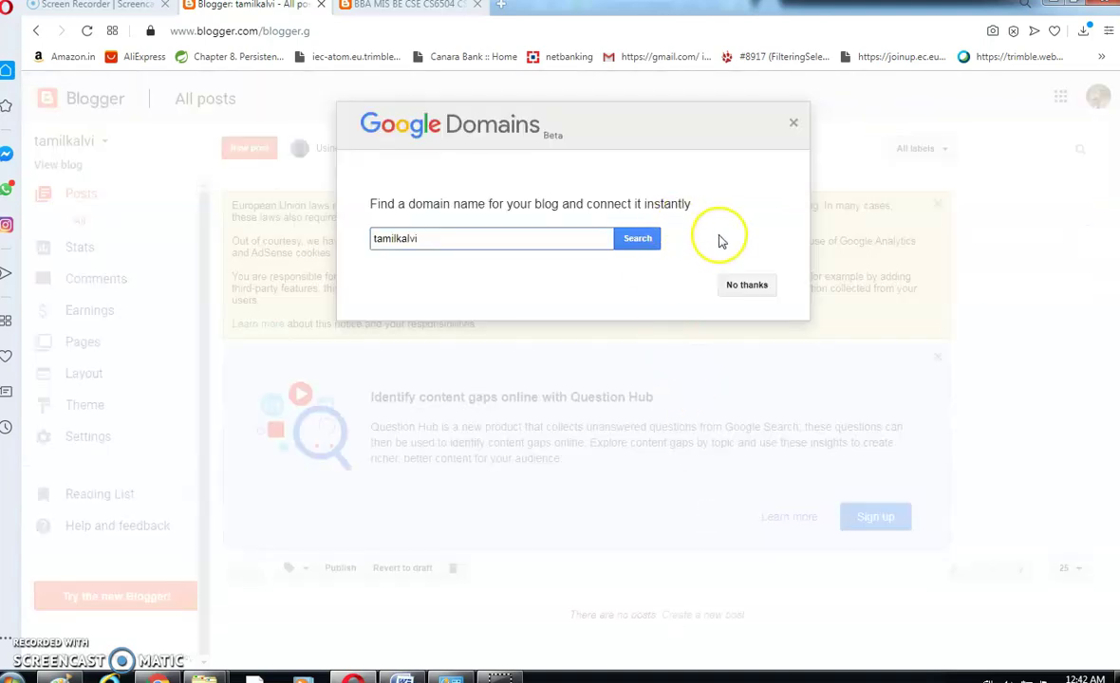
left_click(794, 124)
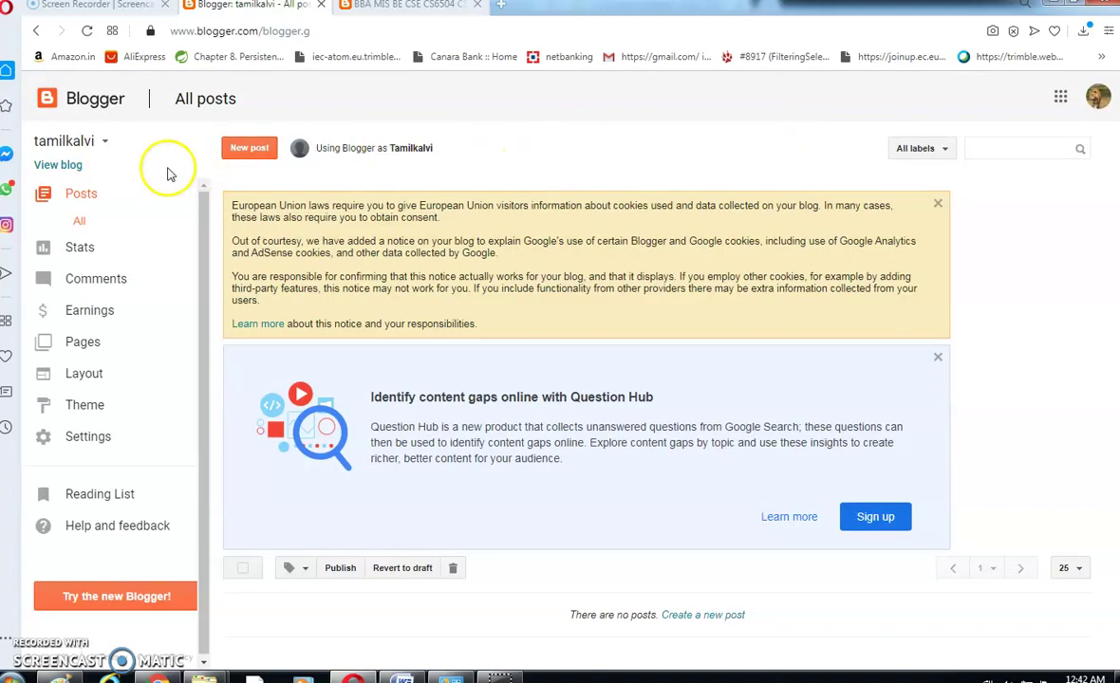
View the new tamilkalvi blog as readers see it, and return to its post list
left_click(74, 172)
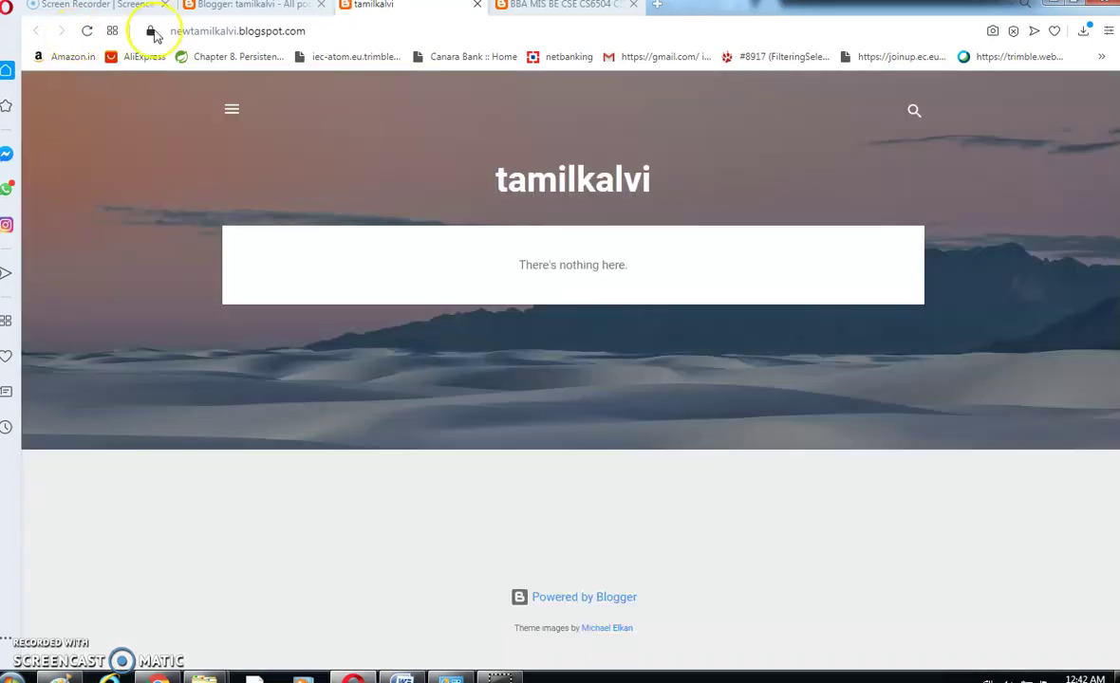
left_click(237, 9)
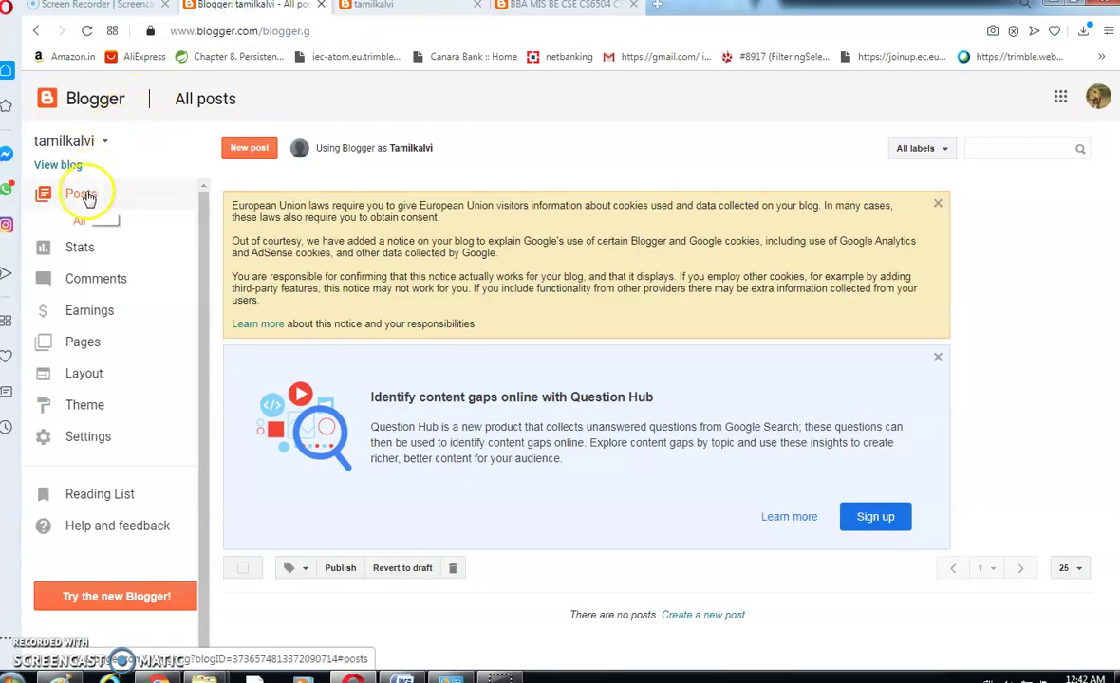
Create a new post and write "my new blog" in its body
left_click(239, 154)
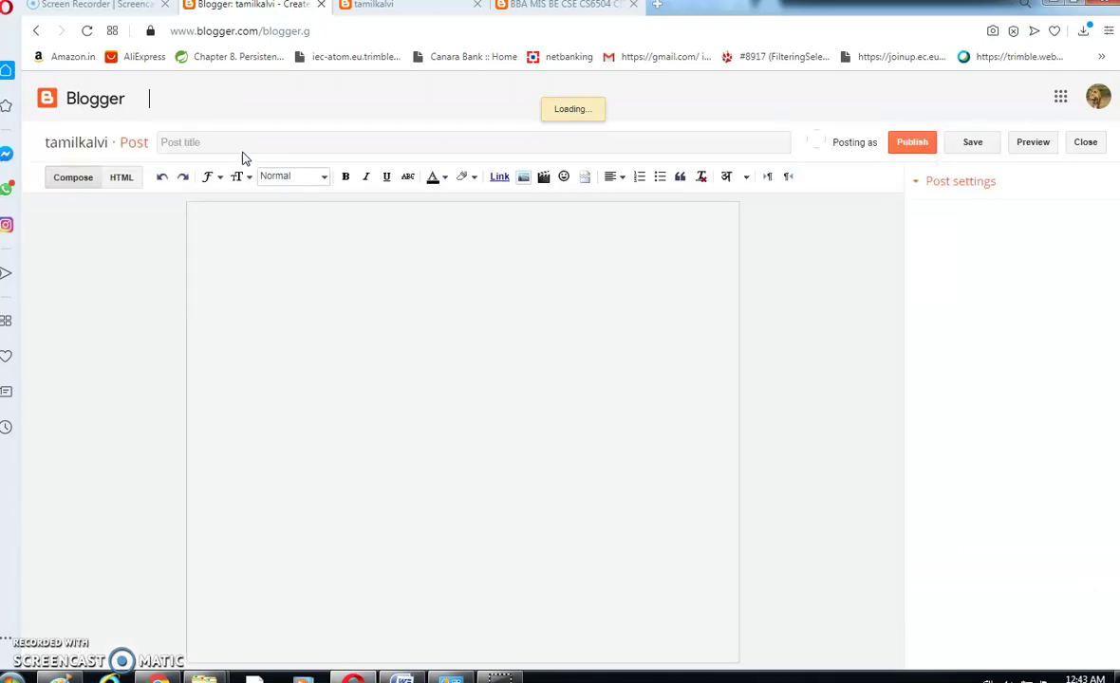
left_click(257, 260)
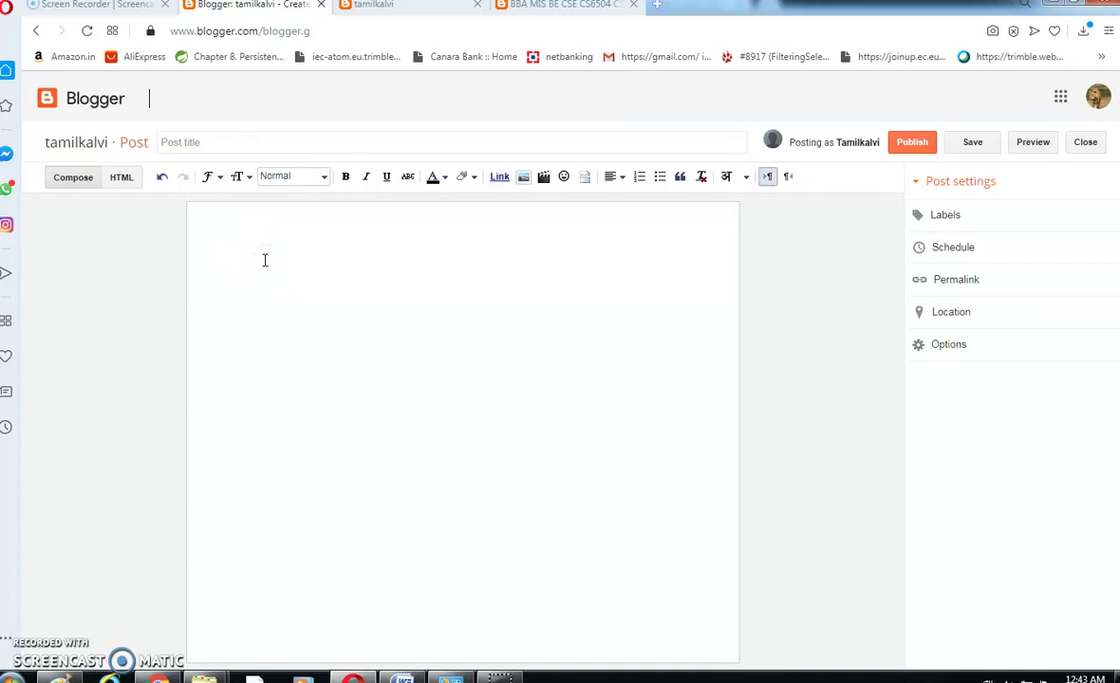
type("my new blog")
left_click(494, 238)
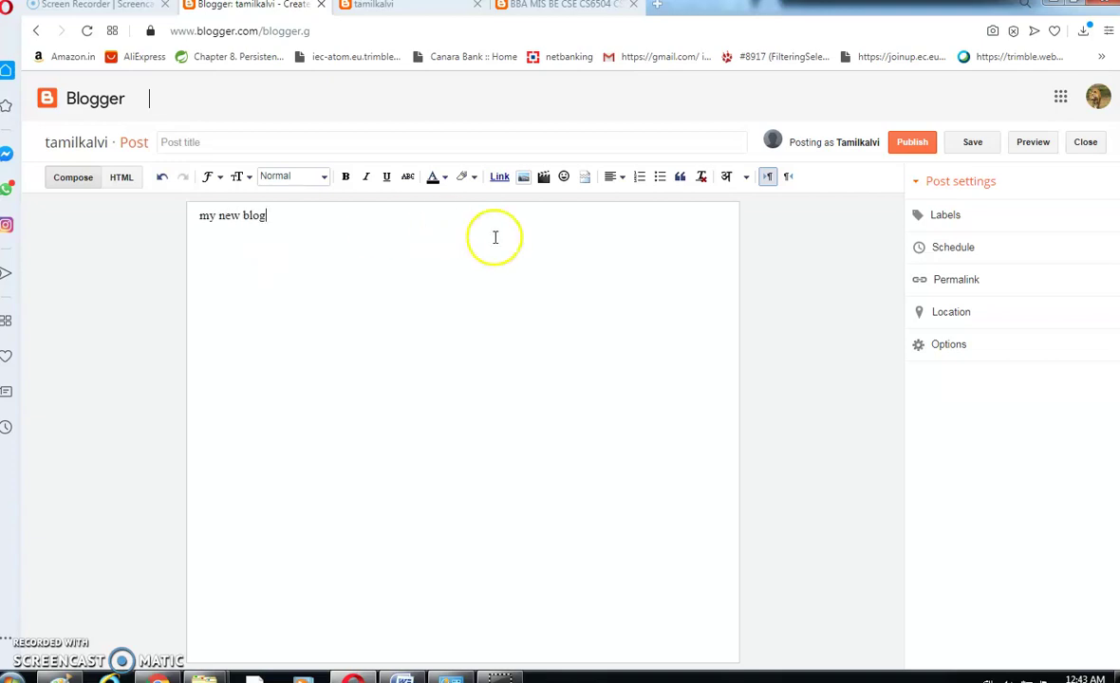
Start uploading an image file to the post and browse to the Vizag folder on Local Disk (E:)
left_click(523, 177)
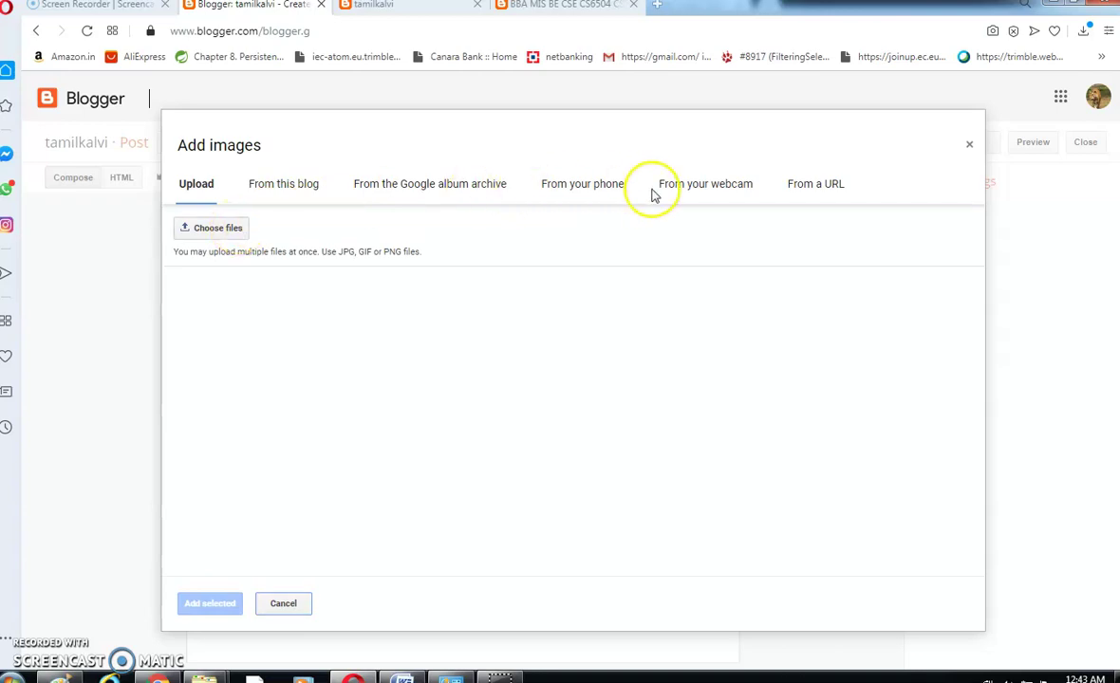
left_click(226, 230)
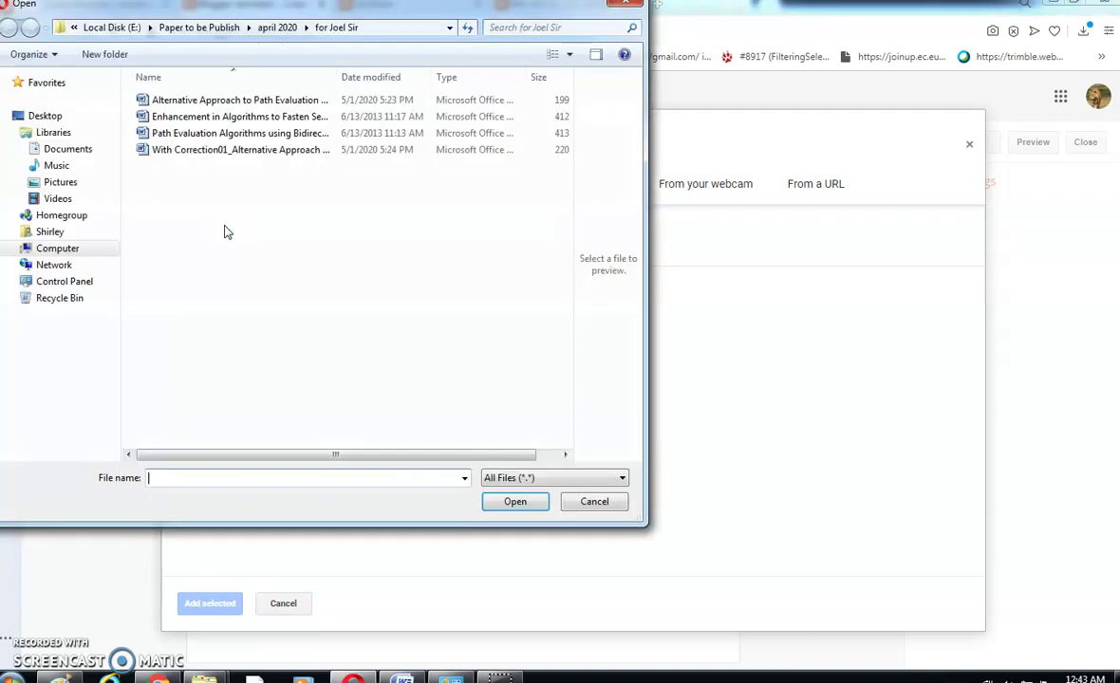
left_click(130, 32)
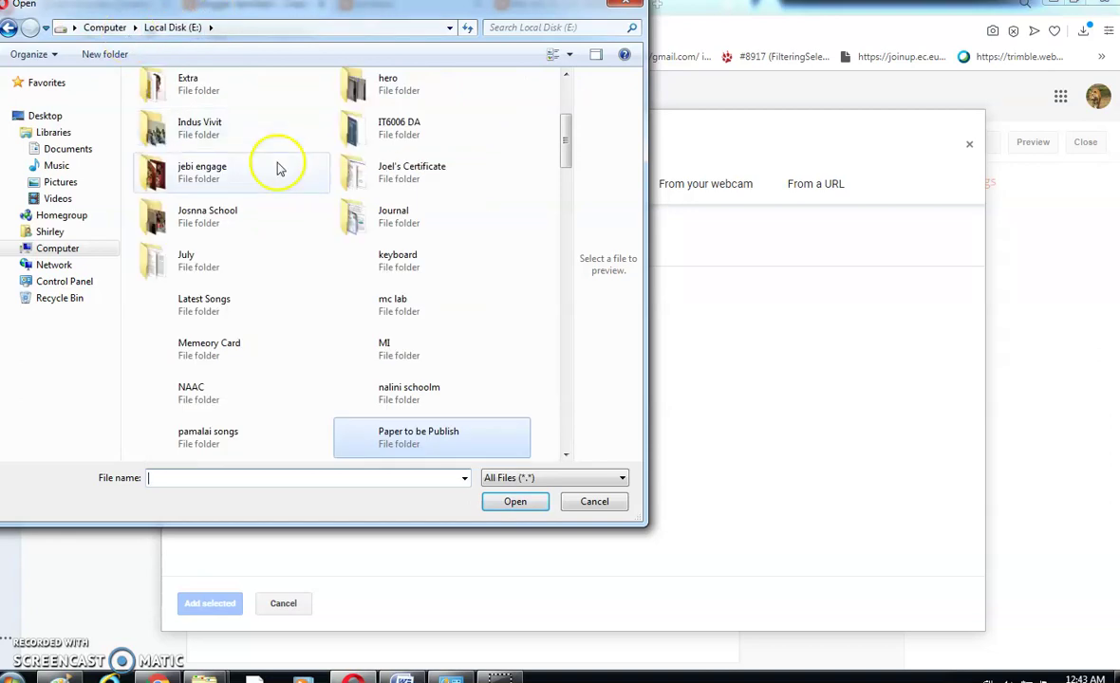
left_click(566, 428)
left_click(403, 303)
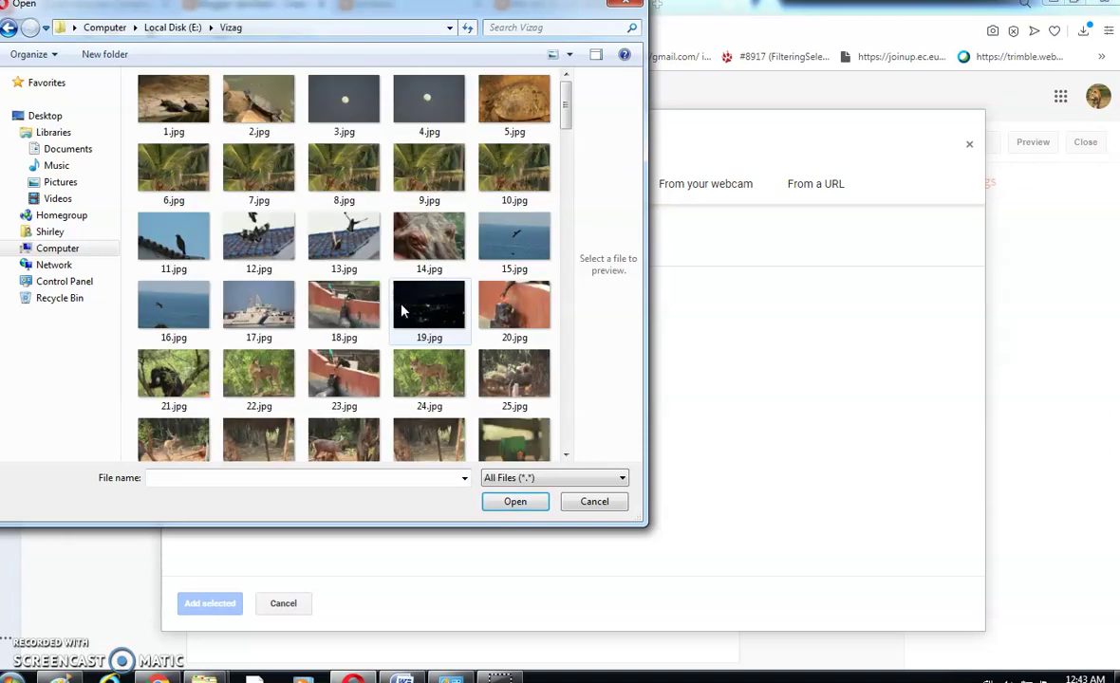
Upload the giraffe photo z27.jpg from the Vizag folder and add it to the post below the text
left_click(568, 271)
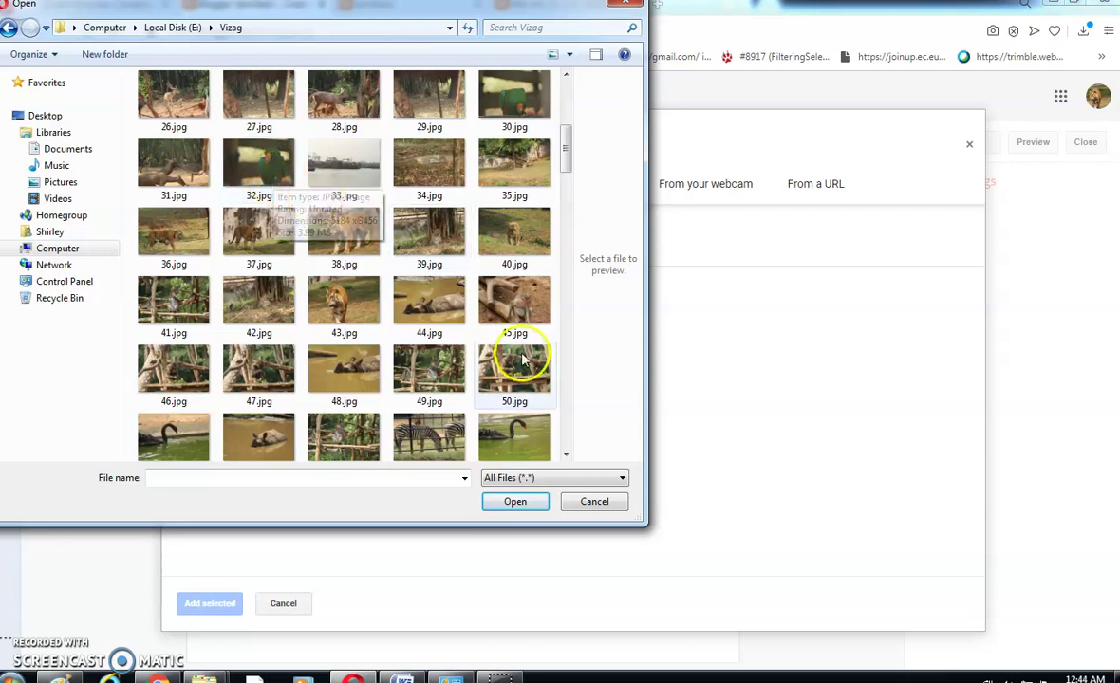
left_click(564, 386)
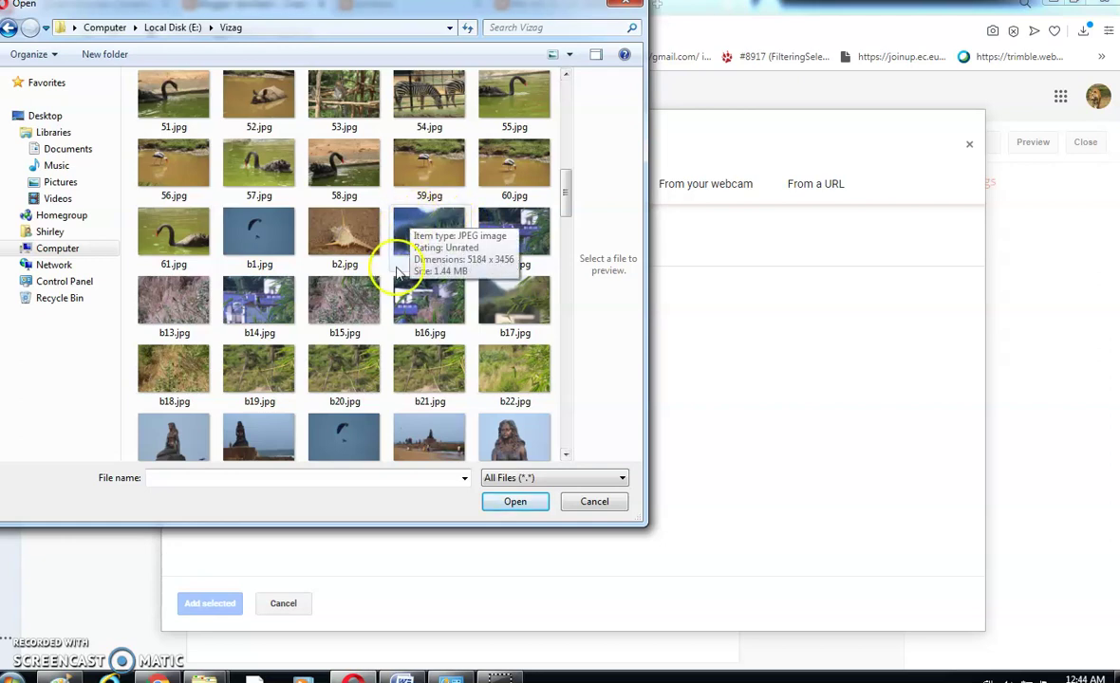
left_click(565, 403)
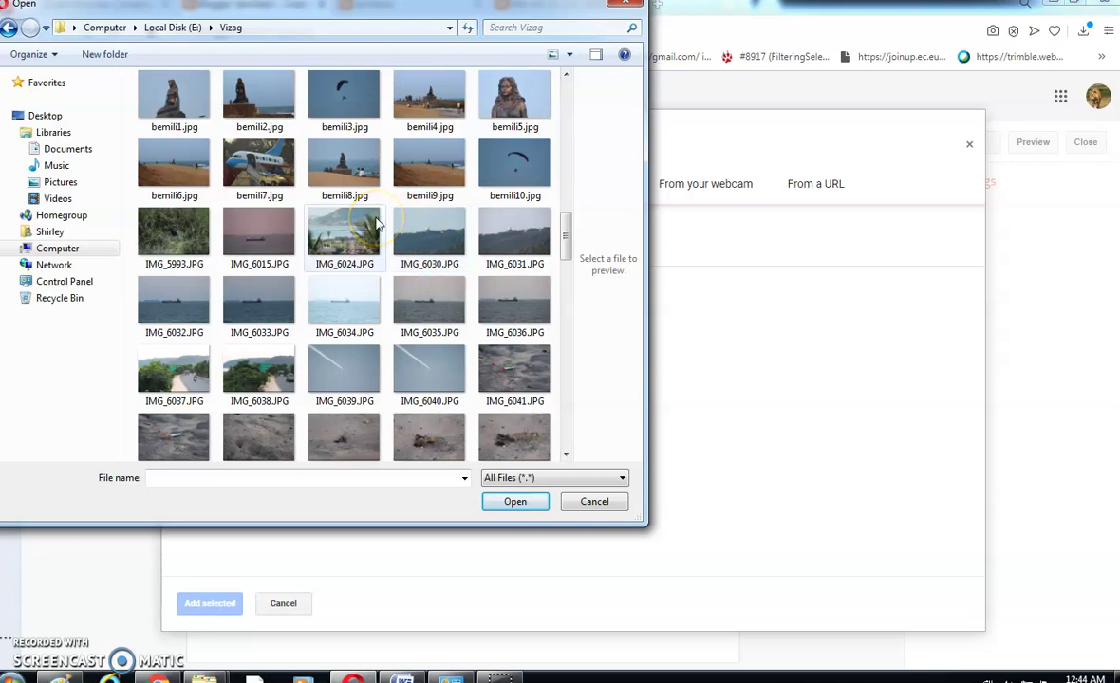
left_click(564, 394)
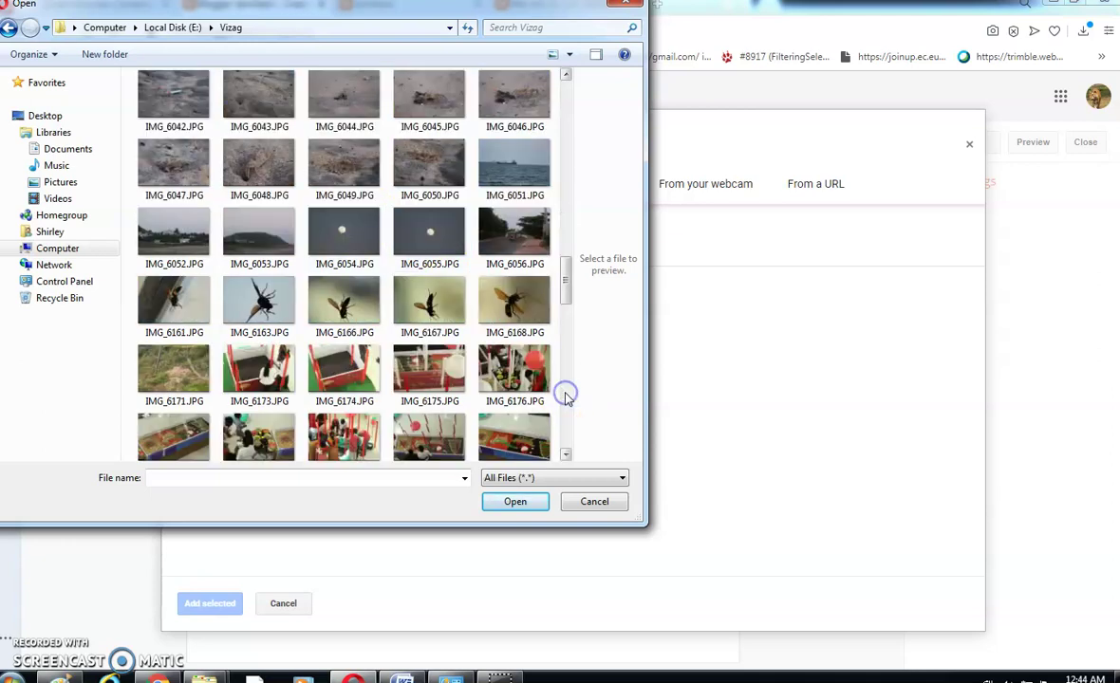
left_click(564, 394)
left_click(564, 394)
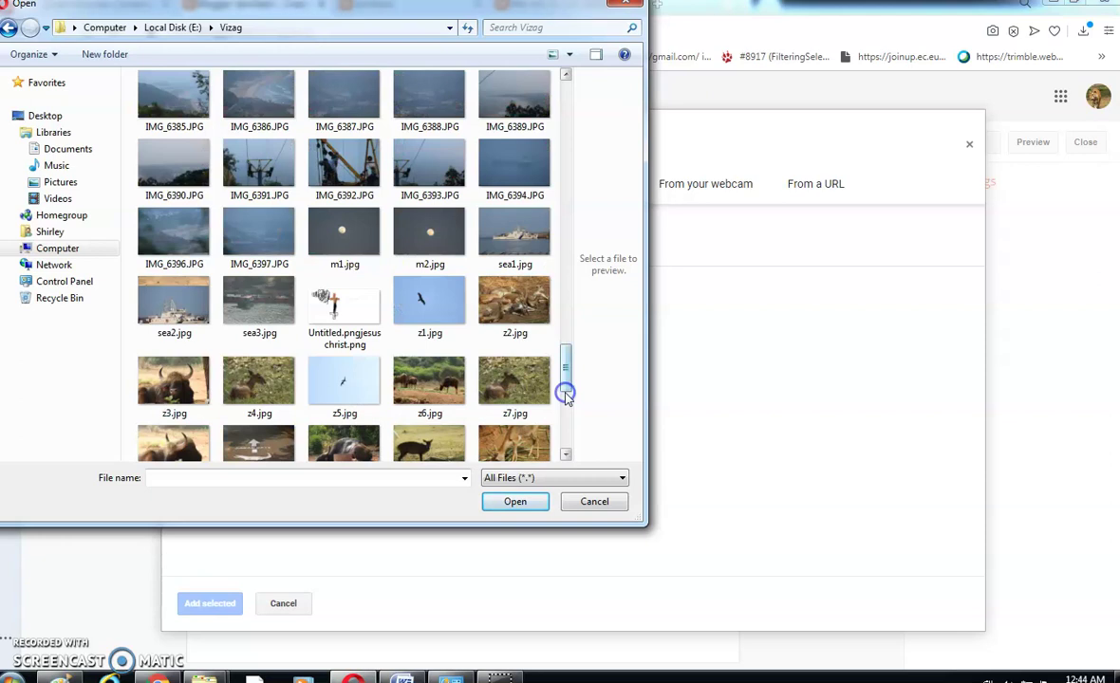
left_click(569, 426)
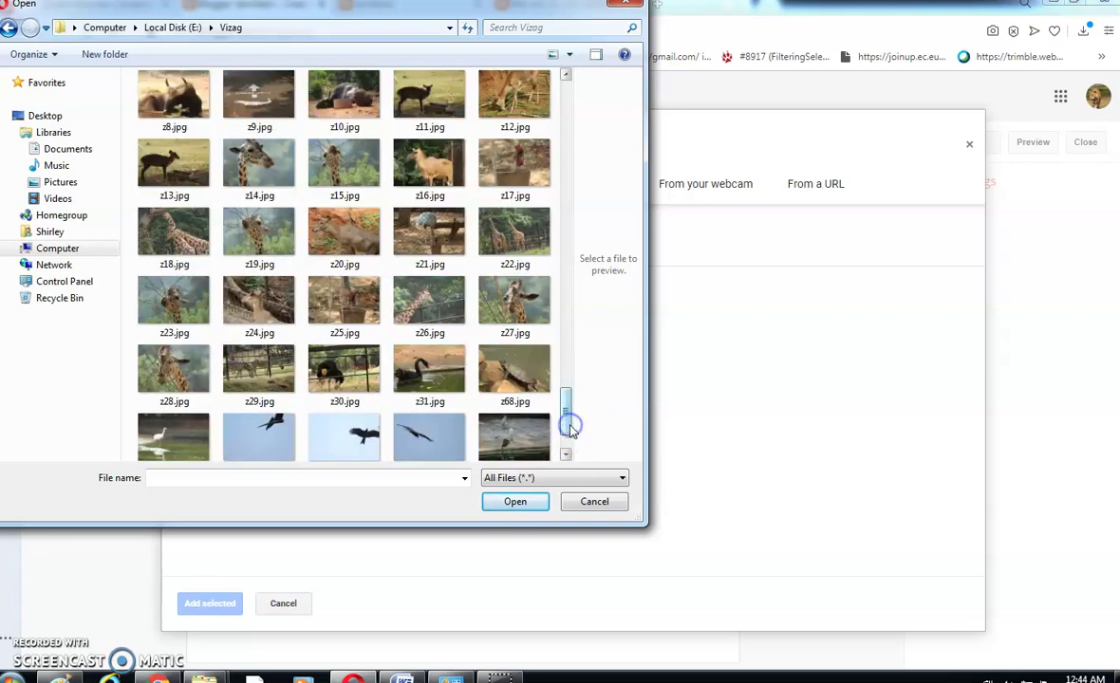
double_click(508, 292)
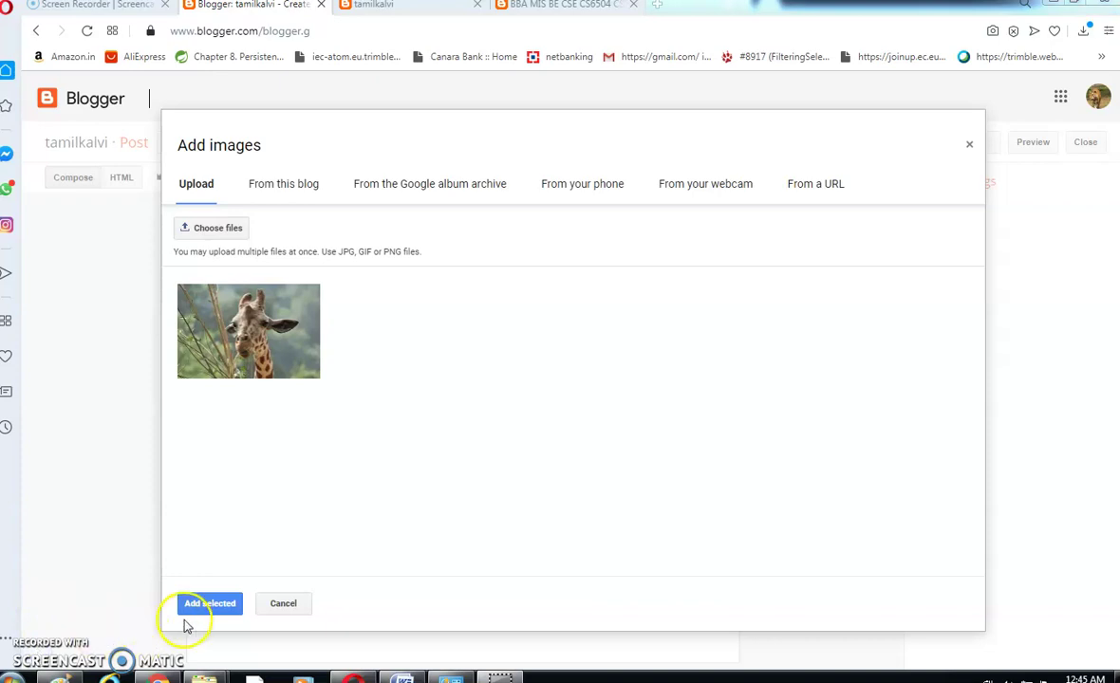
left_click(210, 604)
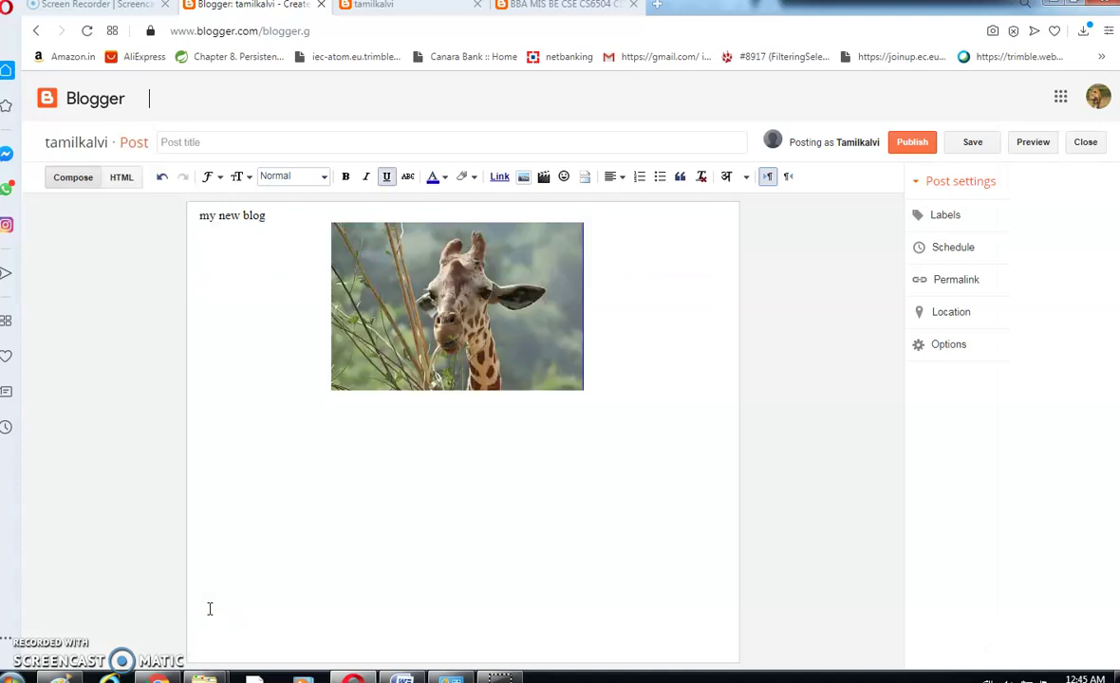
Publish the post with its text and giraffe photo, leaving the title empty
left_click(320, 493)
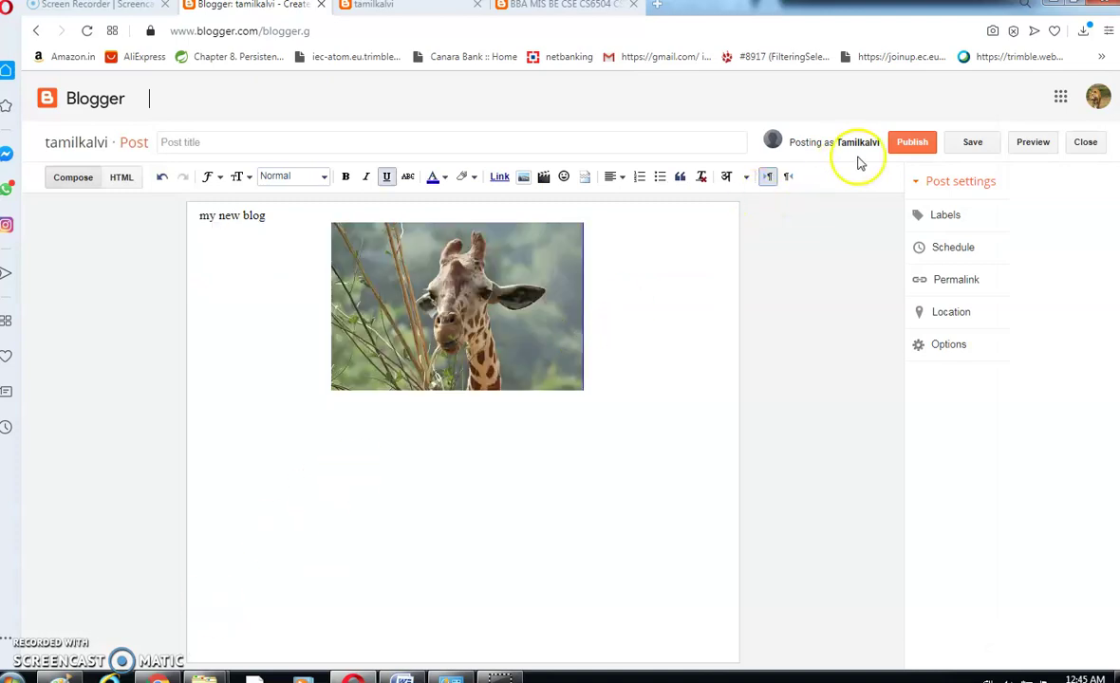
left_click(907, 147)
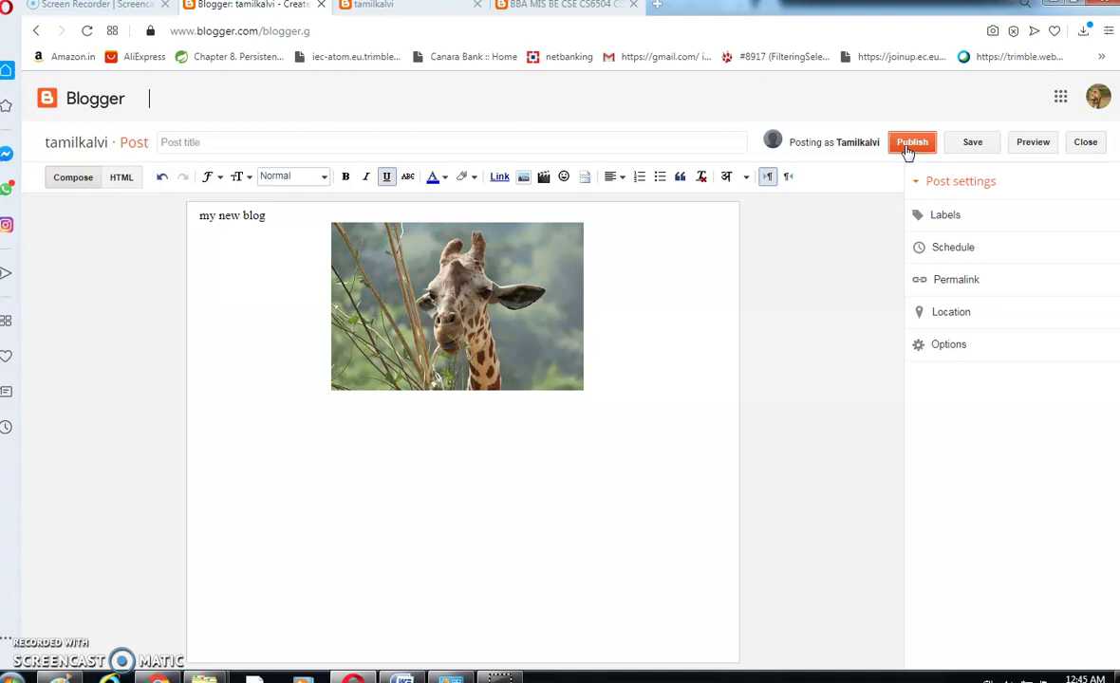
left_click(913, 144)
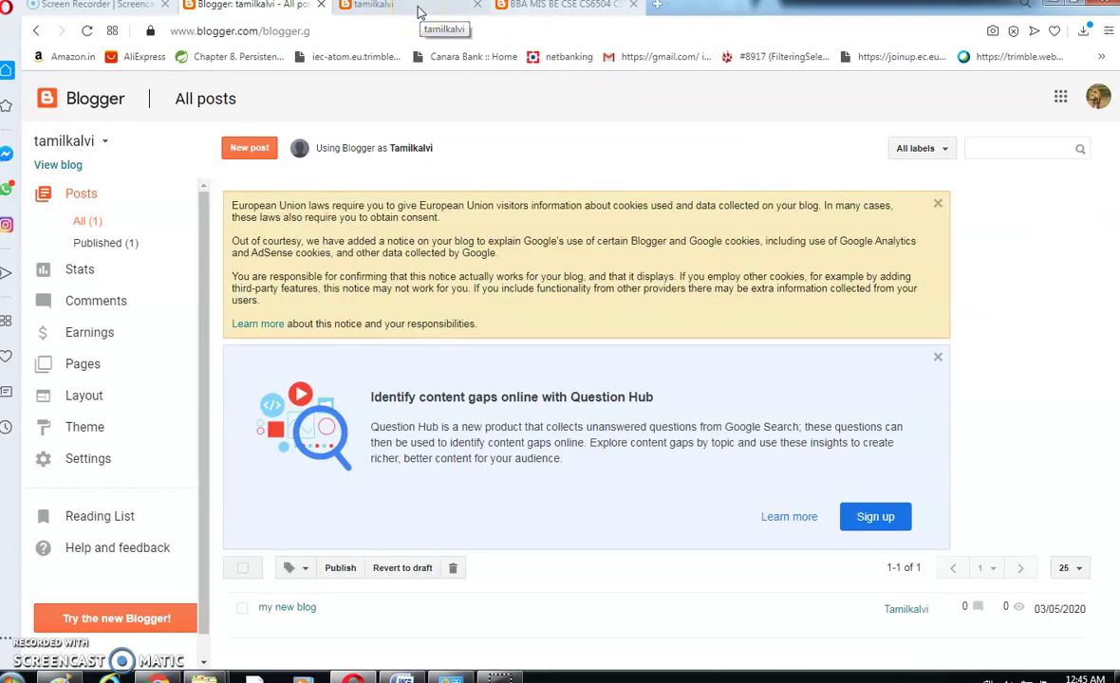
Reload the public tamilkalvi blog page and look through the published post
left_click(421, 7)
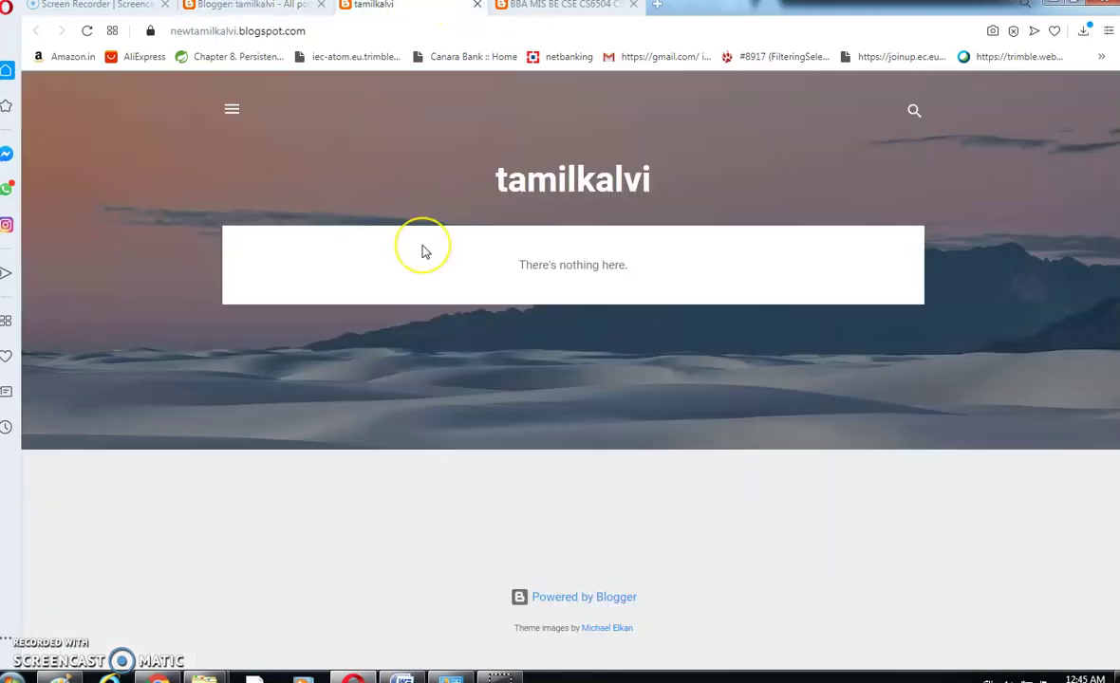
key("F5")
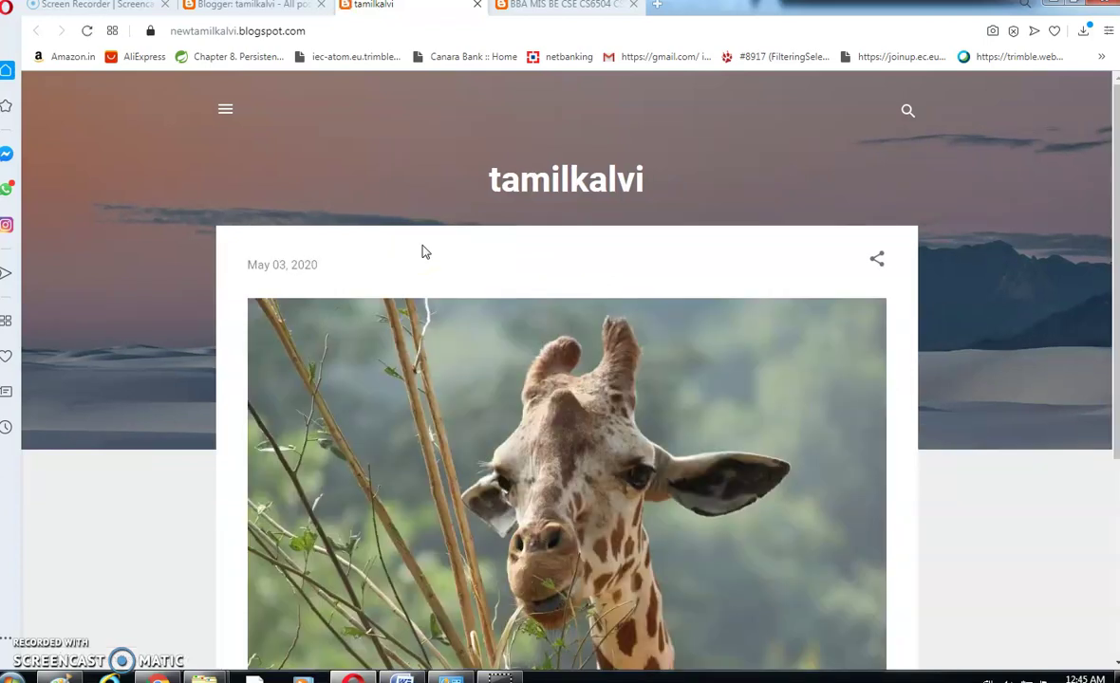
scroll(424, 251, "down", 3)
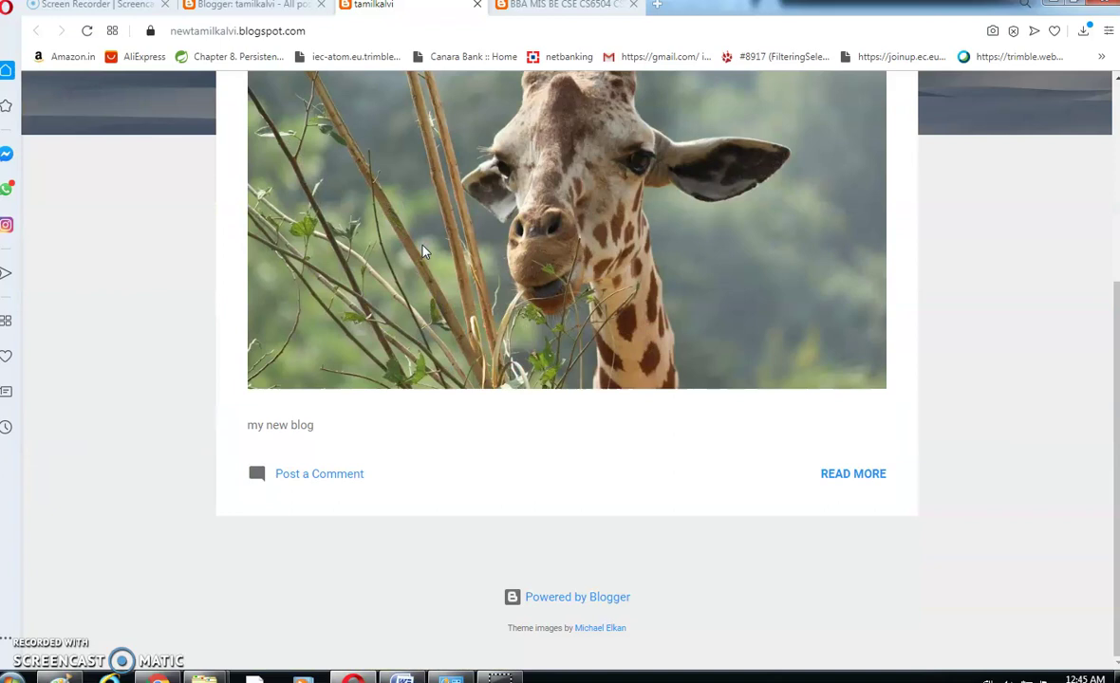
Return to the blog's post list, start another new post, and view the link options without adding a link
left_click(254, 8)
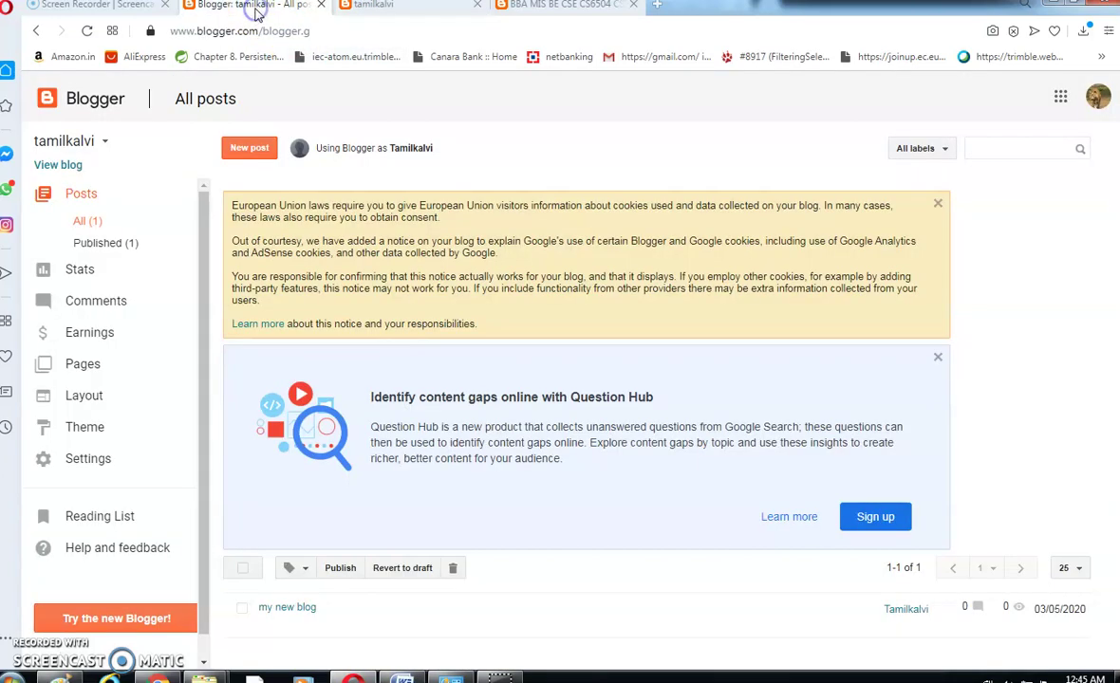
left_click(245, 152)
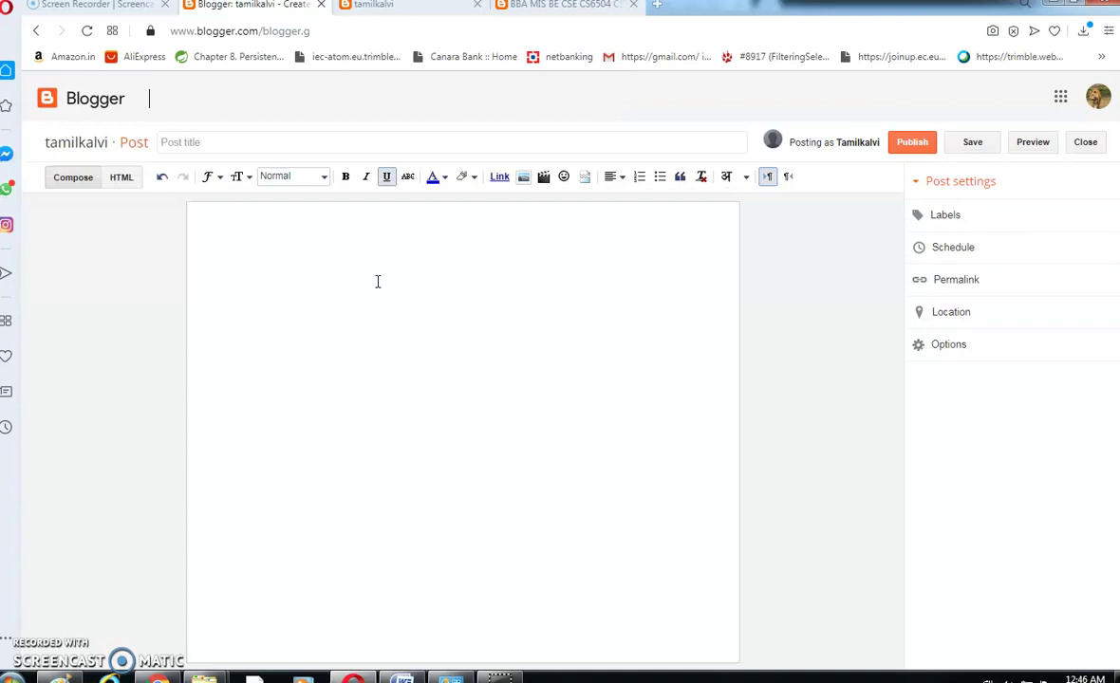
left_click(499, 179)
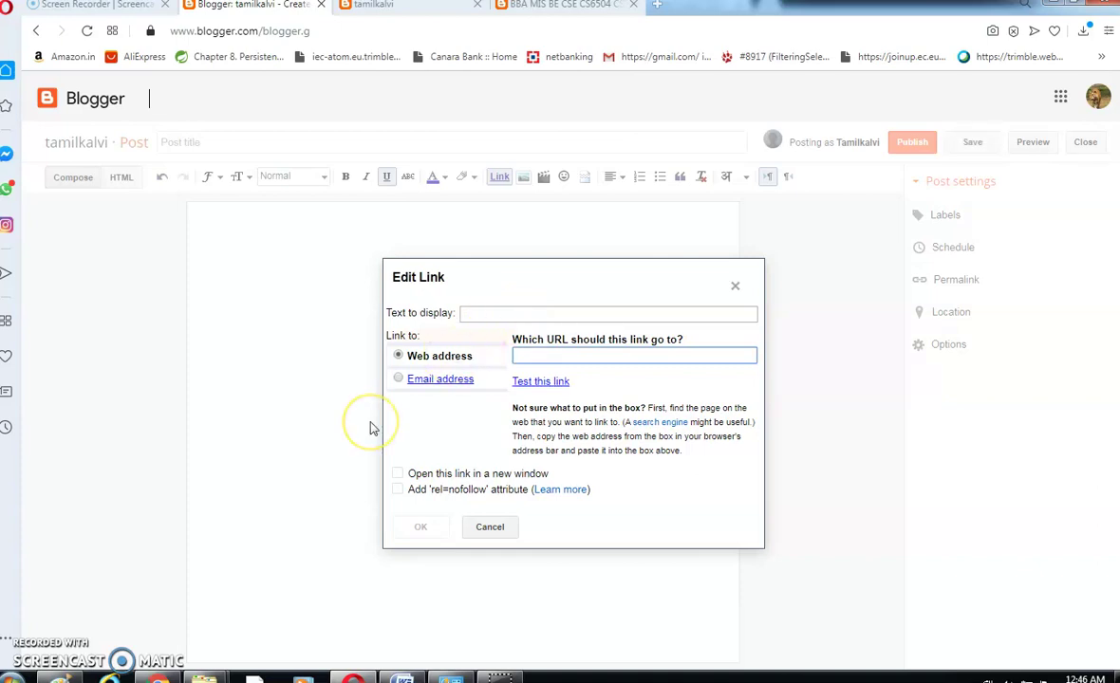
left_click(484, 528)
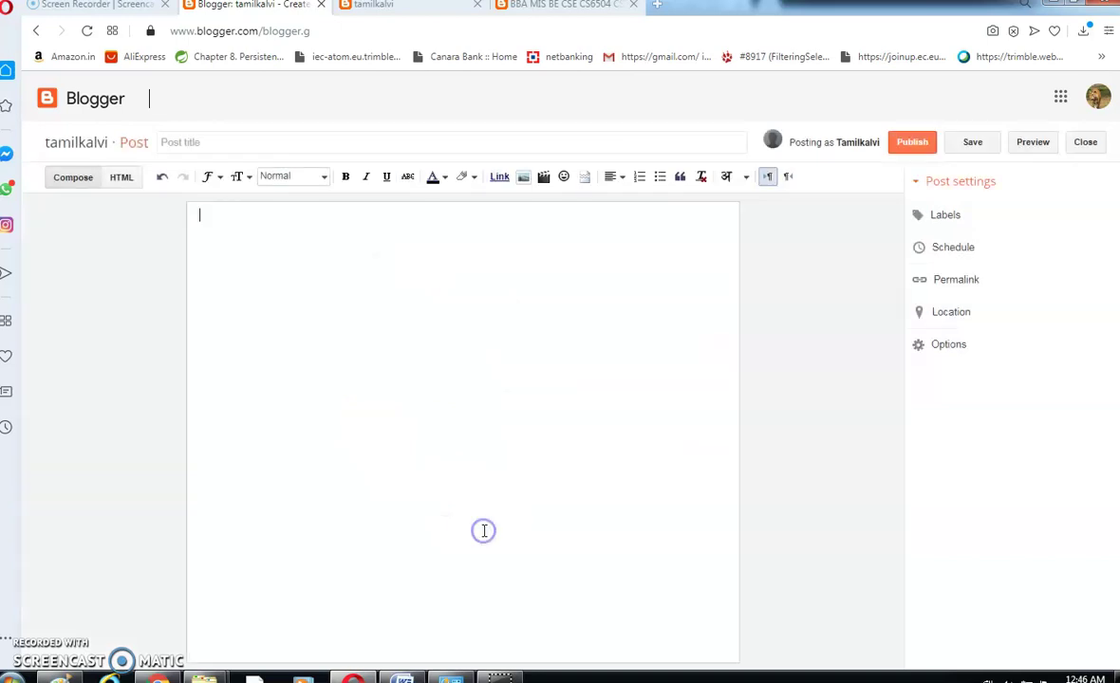